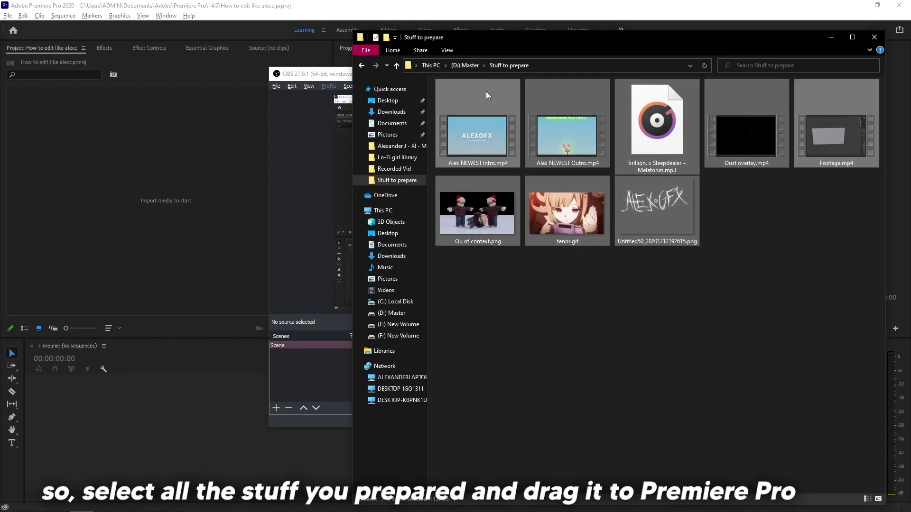
Step: Import all eight prepared media files from the Stuff to prepare folder into the Premiere Pro project
{"action": "left_click_drag", "start_coordinate": [489, 146], "coordinate": [175, 204]}
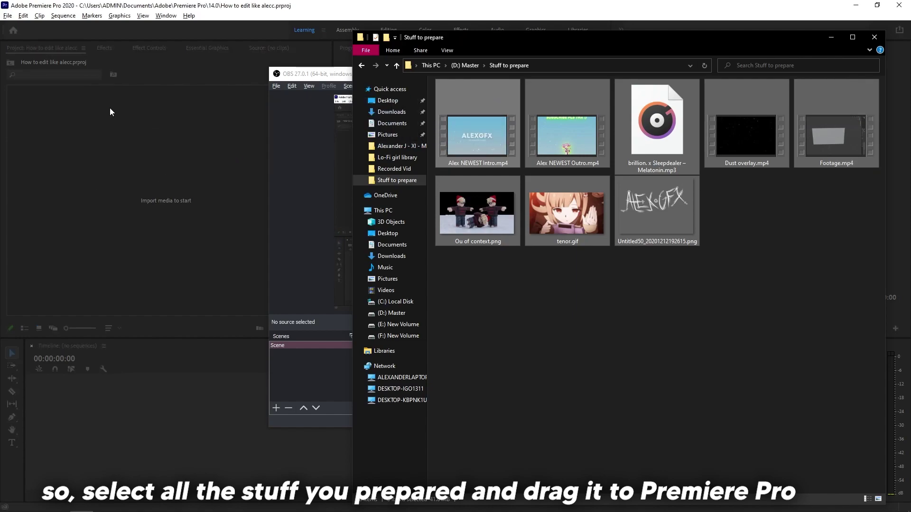
{"action": "left_click", "coordinate": [133, 217]}
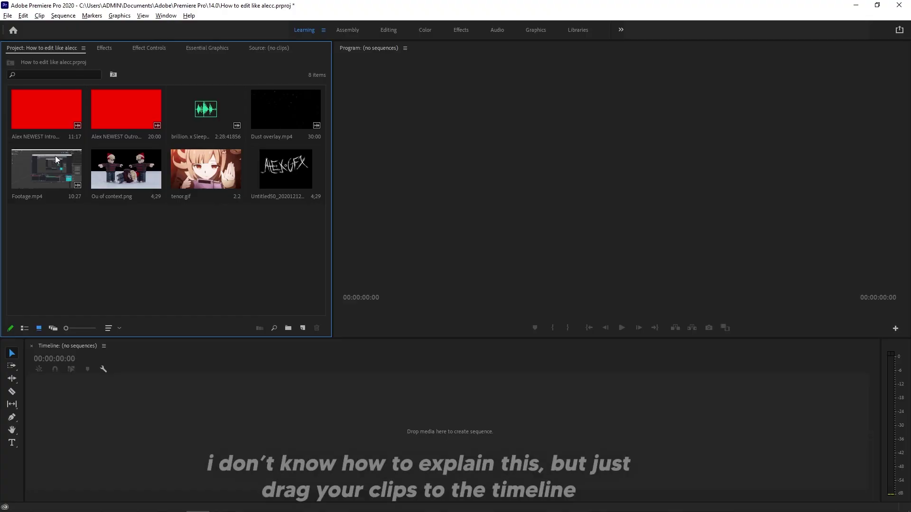
Step: Create a sequence from Footage.mp4 and delete the clip from it, leaving an empty timeline
{"action": "left_click_drag", "start_coordinate": [46, 171], "coordinate": [128, 442]}
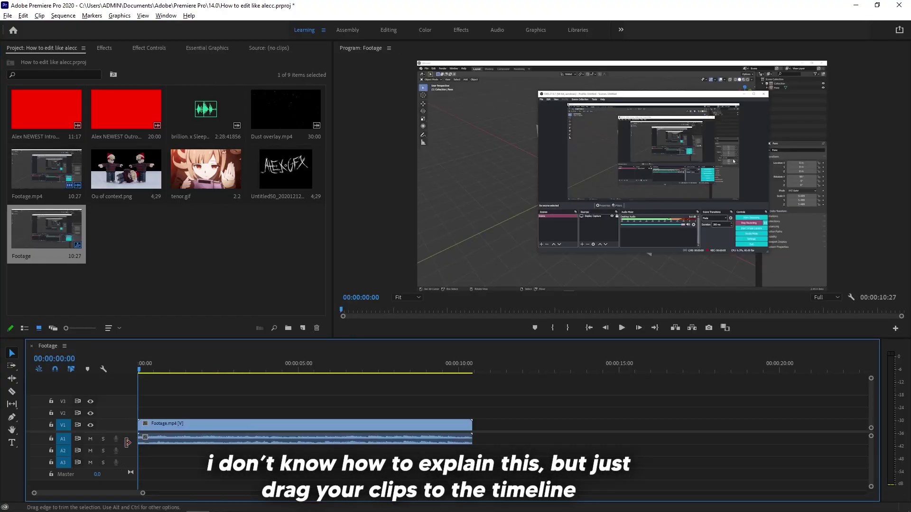
{"action": "left_click", "coordinate": [167, 430]}
{"action": "key", "text": "Delete"}
{"action": "left_click", "coordinate": [221, 266]}
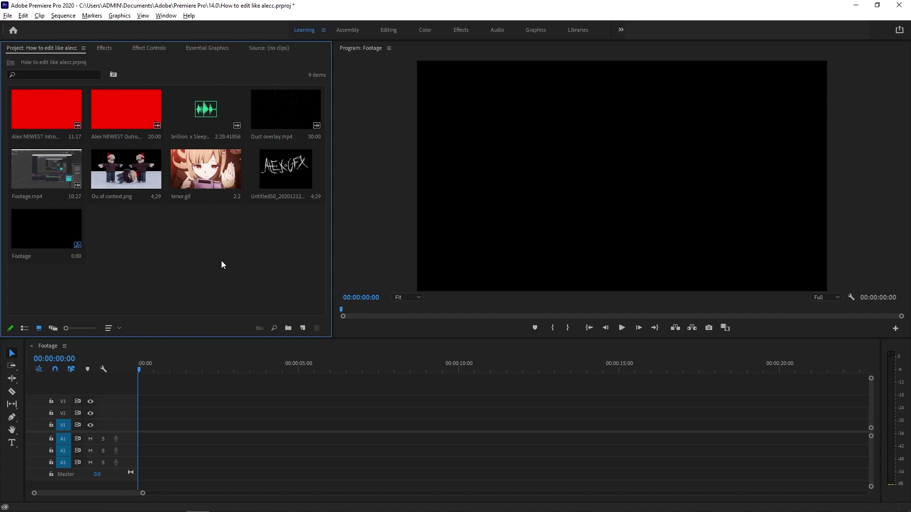
{"action": "left_click", "coordinate": [29, 258]}
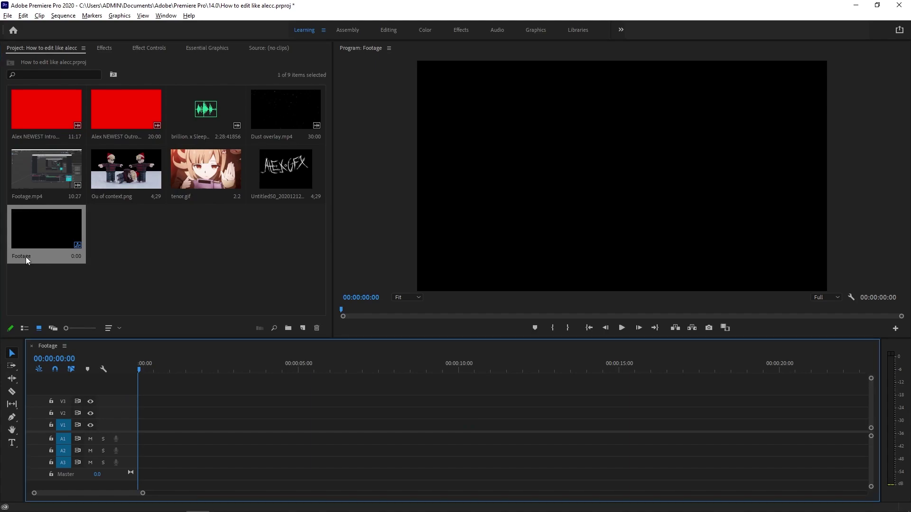
{"action": "left_click", "coordinate": [86, 211]}
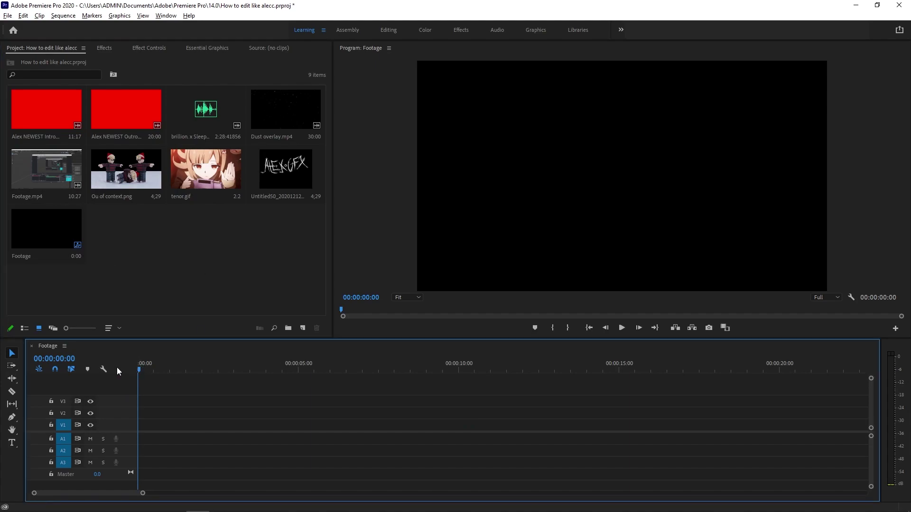
Step: Place Ou of context.png at the start of track V1 and apply the Gaussian Blur effect to it
{"action": "left_click", "coordinate": [151, 178]}
{"action": "left_click_drag", "start_coordinate": [185, 228], "coordinate": [145, 425]}
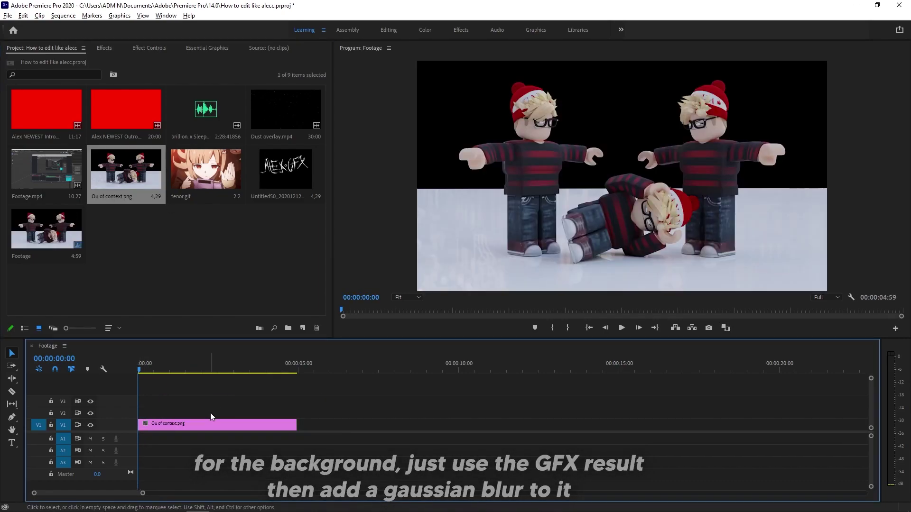
{"action": "left_click", "coordinate": [102, 48]}
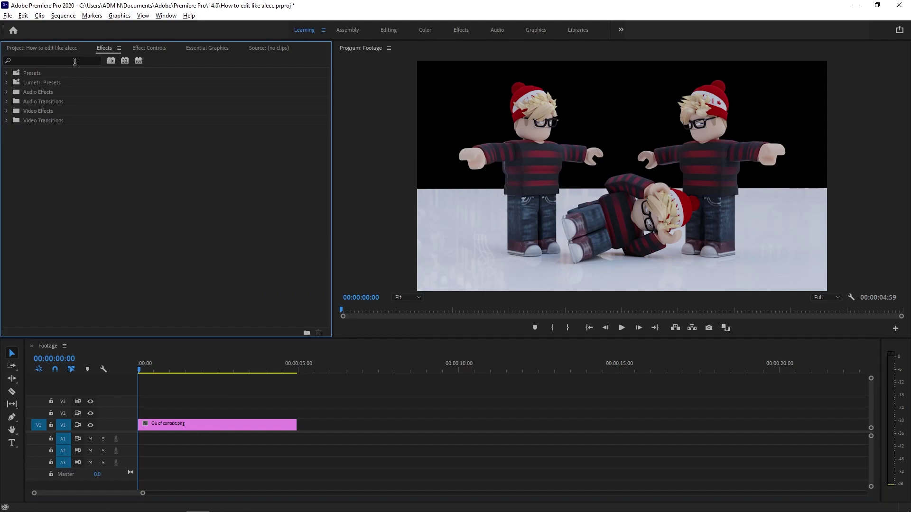
{"action": "type", "text": "gau"}
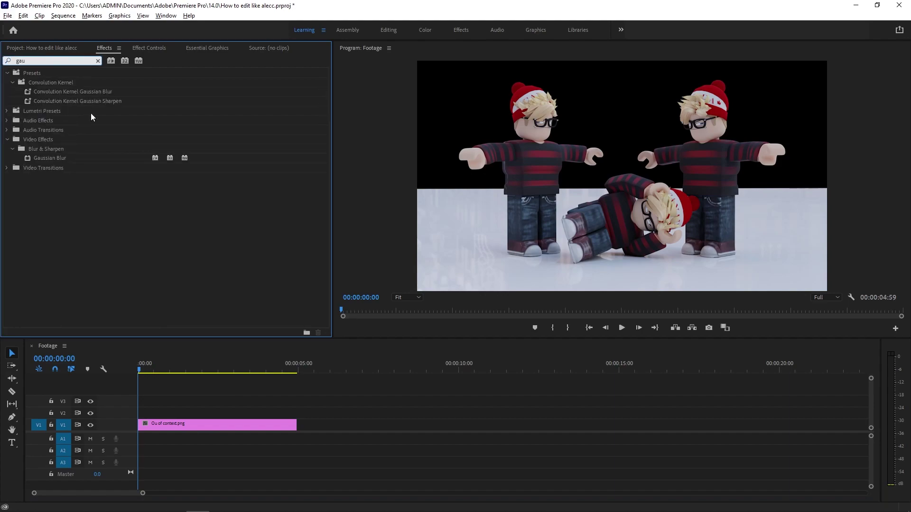
{"action": "left_click_drag", "start_coordinate": [62, 160], "coordinate": [197, 426]}
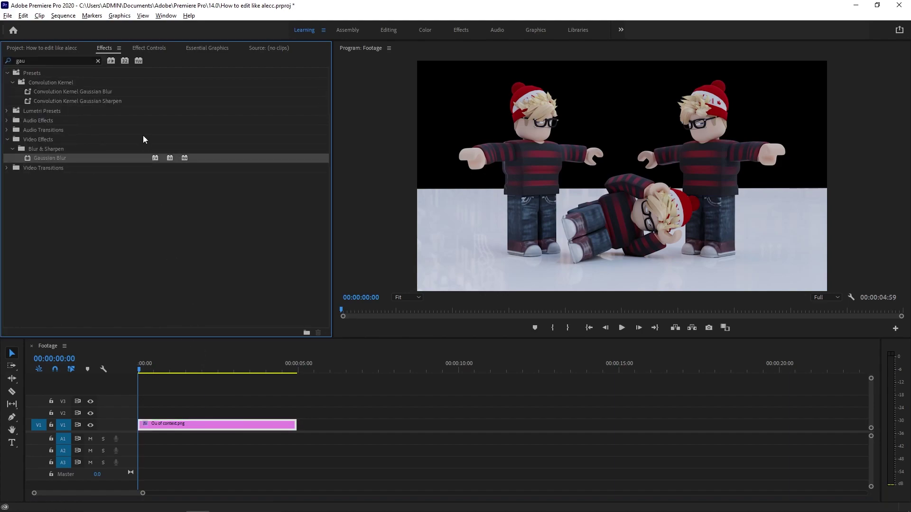
Step: Strongly blur the background image with Repeat Edge Pixels enabled and lower its opacity to darken it
{"action": "left_click", "coordinate": [145, 48]}
{"action": "left_click", "coordinate": [112, 256]}
{"action": "left_click_drag", "start_coordinate": [113, 236], "coordinate": [195, 235]}
{"action": "left_click_drag", "start_coordinate": [117, 186], "coordinate": [90, 186]}
{"action": "left_click", "coordinate": [46, 49]}
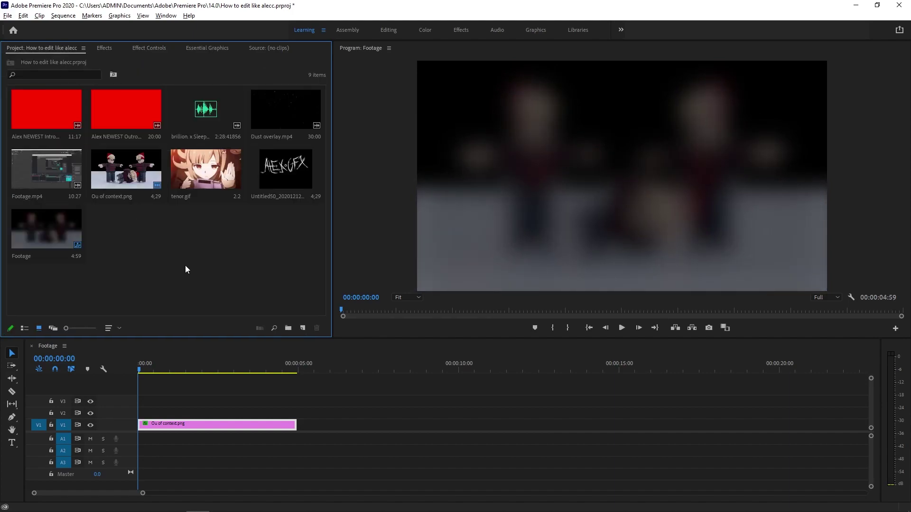
Step: Save the project and add Cross Dissolve transitions to both ends of the Ou of context.png clip
{"action": "scroll", "coordinate": [209, 416], "scroll_direction": "up", "scroll_amount": 2}
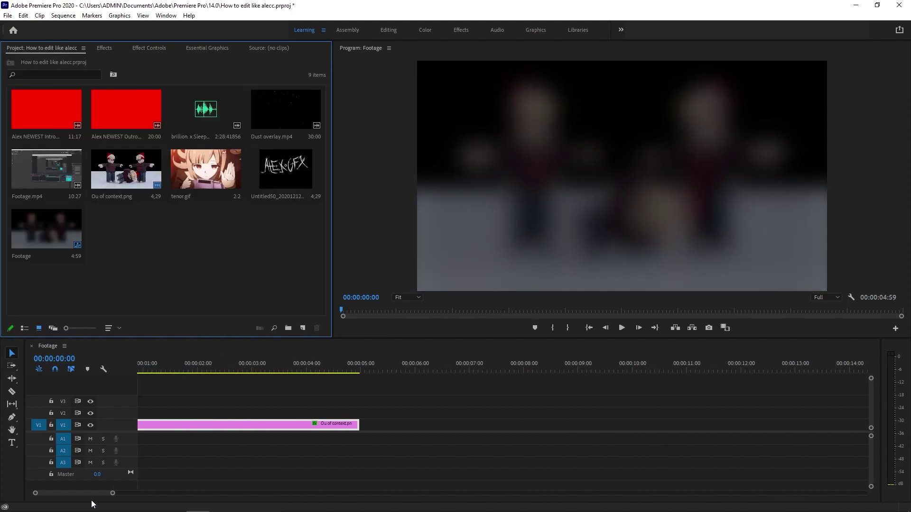
{"action": "left_click_drag", "start_coordinate": [91, 500], "coordinate": [47, 492]}
{"action": "key", "text": "ctrl+s"}
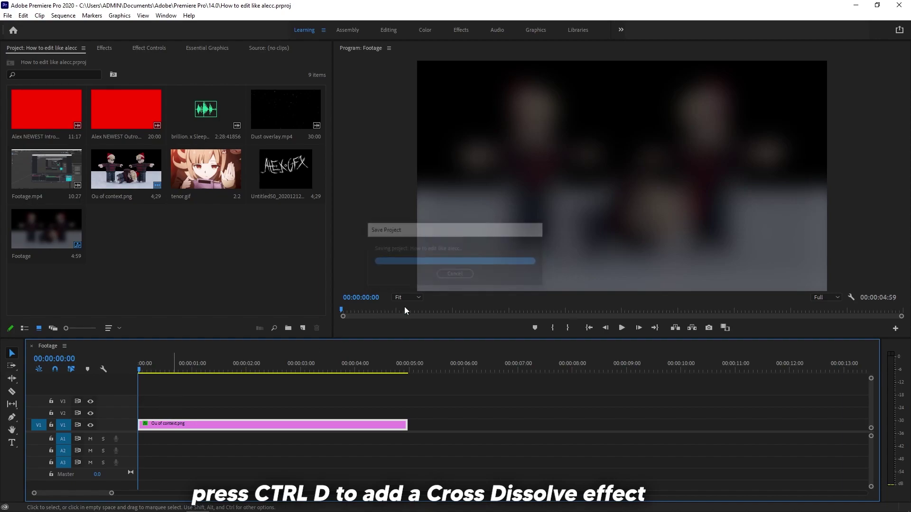
{"action": "key", "text": "ctrl+d"}
{"action": "left_click_drag", "start_coordinate": [156, 372], "coordinate": [133, 376]}
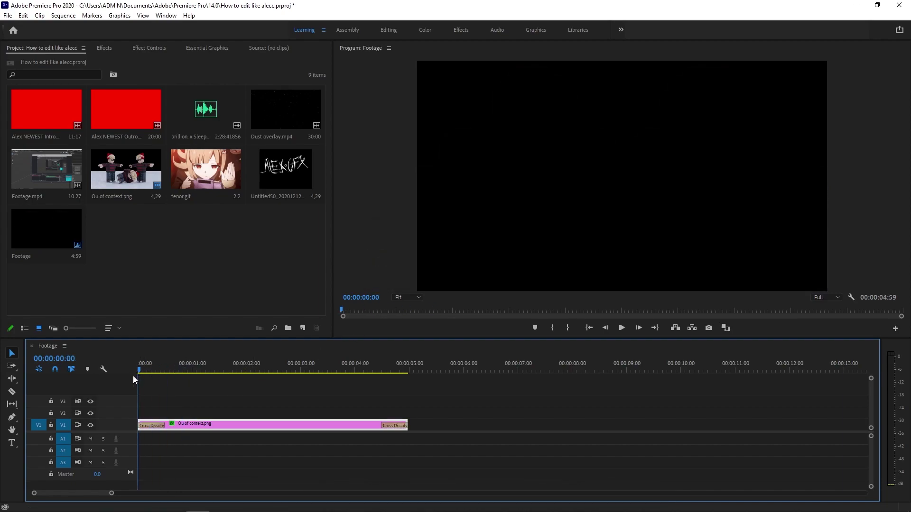
{"action": "key", "text": "space"}
Step: Place tenor.gif at the start of track V2 above the background and set its scale to 199
{"action": "left_click", "coordinate": [168, 257]}
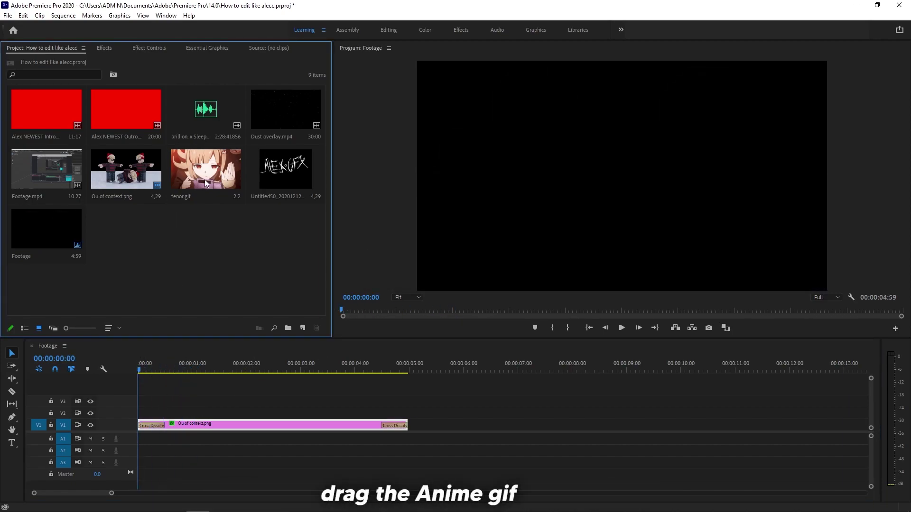
{"action": "left_click_drag", "start_coordinate": [199, 175], "coordinate": [205, 411]}
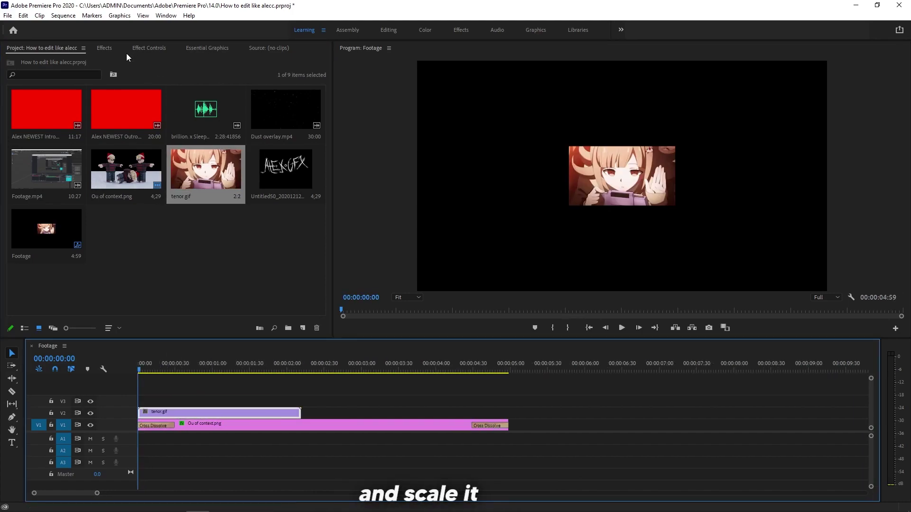
{"action": "left_click", "coordinate": [114, 47]}
{"action": "left_click", "coordinate": [147, 47]}
{"action": "left_click", "coordinate": [104, 47]}
{"action": "left_click", "coordinate": [149, 47]}
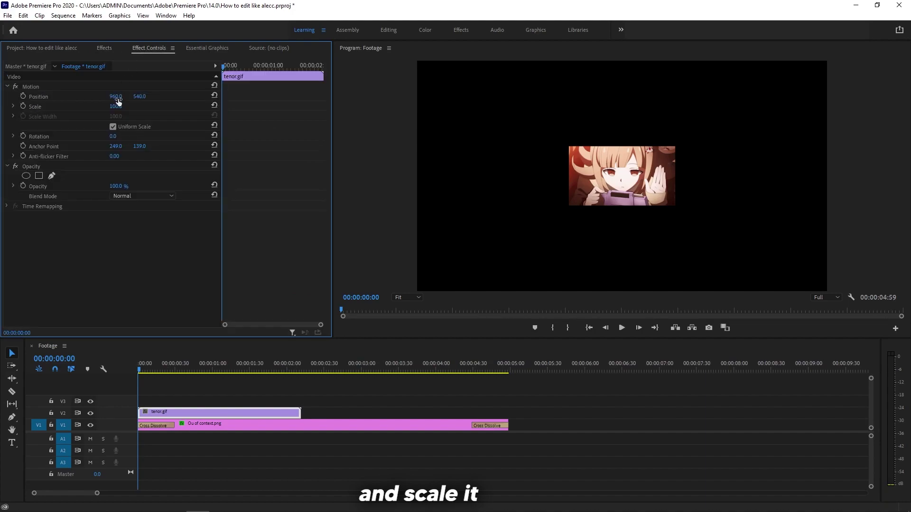
{"action": "left_click_drag", "start_coordinate": [116, 106], "coordinate": [163, 106]}
{"action": "left_click", "coordinate": [268, 396]}
Step: Add a Cross Dissolve to the start of tenor.gif only and move the clip up to track V3
{"action": "left_click", "coordinate": [260, 409]}
{"action": "key", "text": "ctrl+d"}
{"action": "key", "text": "space"}
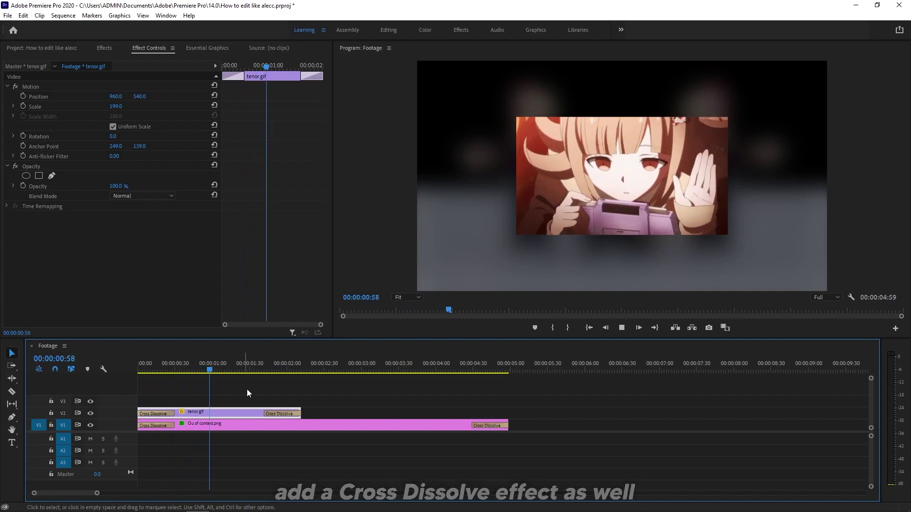
{"action": "left_click", "coordinate": [271, 412]}
{"action": "key", "text": "Delete"}
{"action": "left_click_drag", "start_coordinate": [271, 413], "coordinate": [268, 405]}
Step: Place Dust overlay.mp4 at the start of track V2 with a Cross Dissolve at its beginning
{"action": "left_click", "coordinate": [58, 49]}
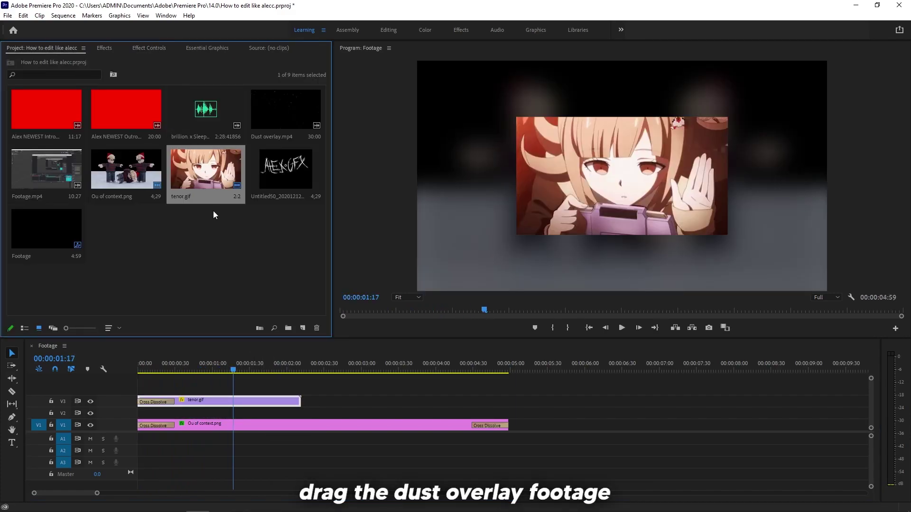
{"action": "left_click_drag", "start_coordinate": [293, 243], "coordinate": [270, 414]}
{"action": "right_click", "coordinate": [289, 417]}
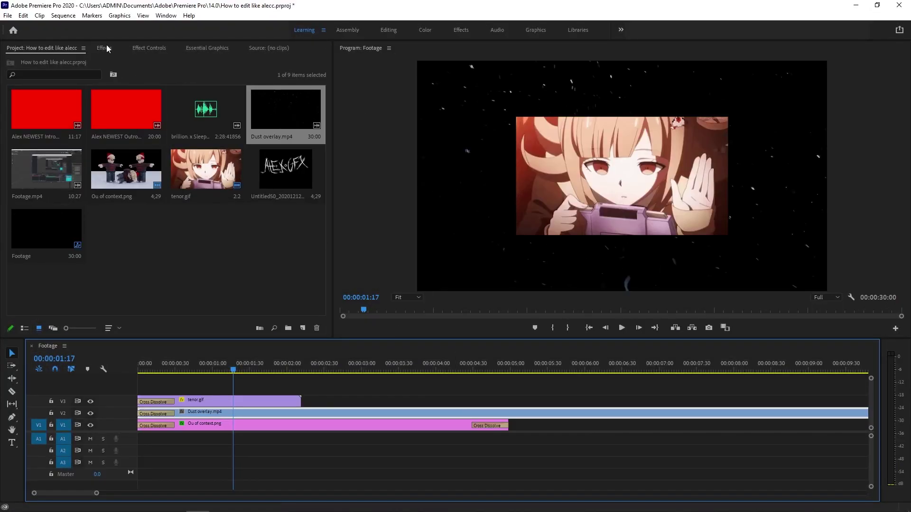
Step: Try Linear Dodge (Add) on the dust overlay, set its blend mode to Screen and preview the sequence from the start
{"action": "left_click", "coordinate": [132, 46]}
{"action": "left_click", "coordinate": [115, 194]}
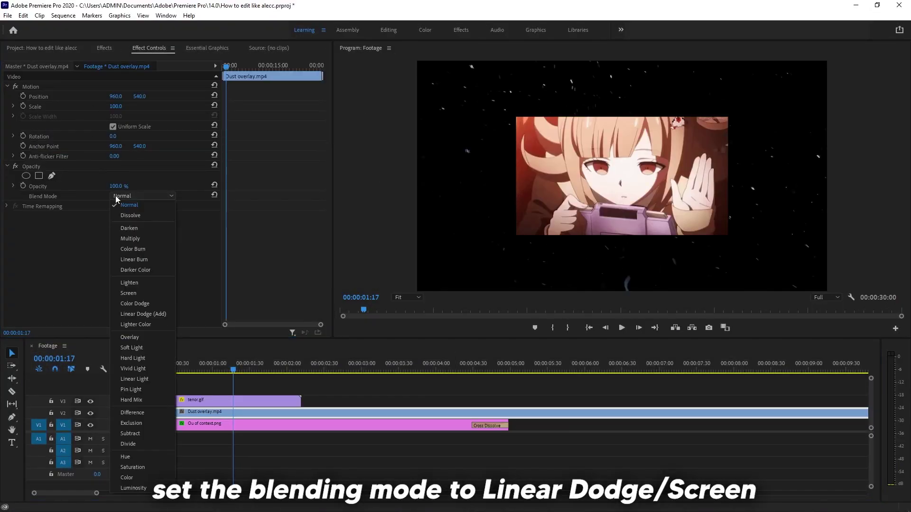
{"action": "left_click", "coordinate": [155, 314]}
{"action": "left_click", "coordinate": [153, 196]}
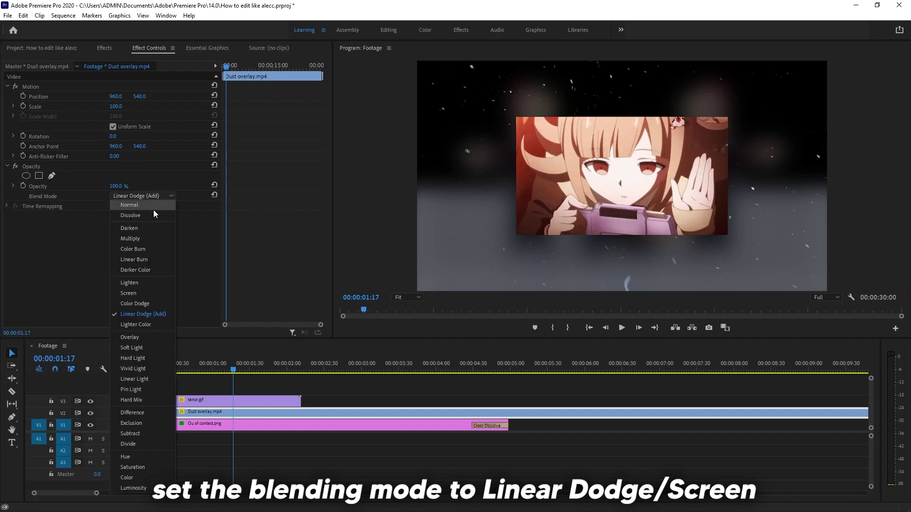
{"action": "left_click", "coordinate": [144, 294]}
{"action": "left_click", "coordinate": [227, 372]}
{"action": "key", "text": "Home"}
{"action": "key", "text": "space"}
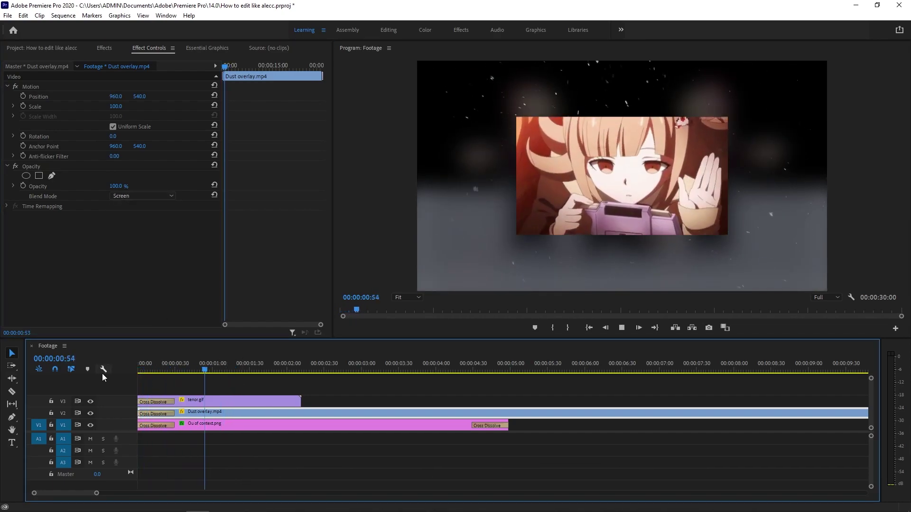
{"action": "key", "text": "space"}
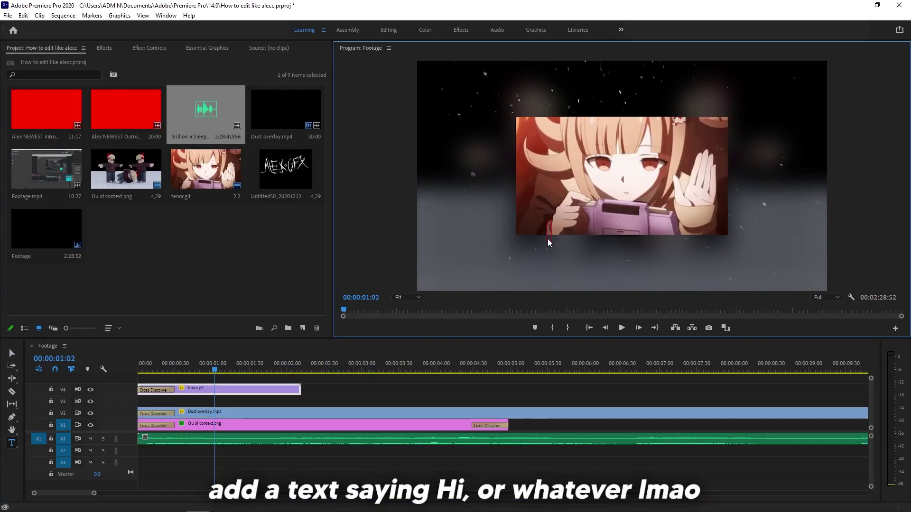
Step: Add the text "aye, what's up!" over the GIF's lower edge and set its font to MADE TOMMY Bold
{"action": "left_click", "coordinate": [547, 237]}
{"action": "type", "text": "aye, what's up!"}
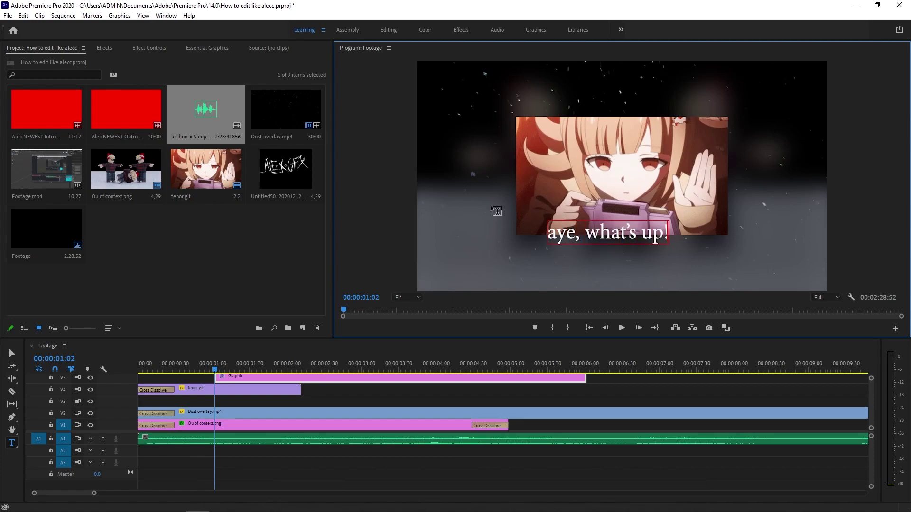
{"action": "key", "text": "ctrl+a"}
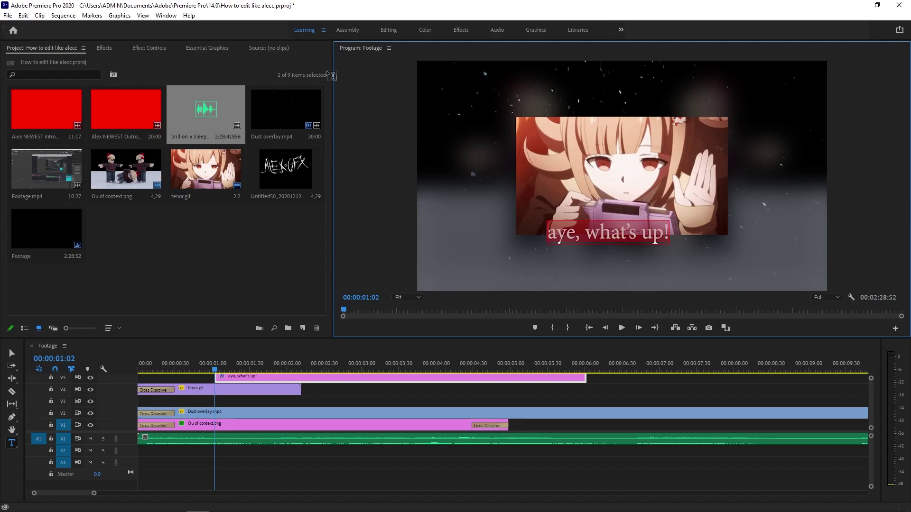
{"action": "left_click", "coordinate": [207, 48]}
{"action": "left_click", "coordinate": [55, 273]}
{"action": "type", "text": "tomm"}
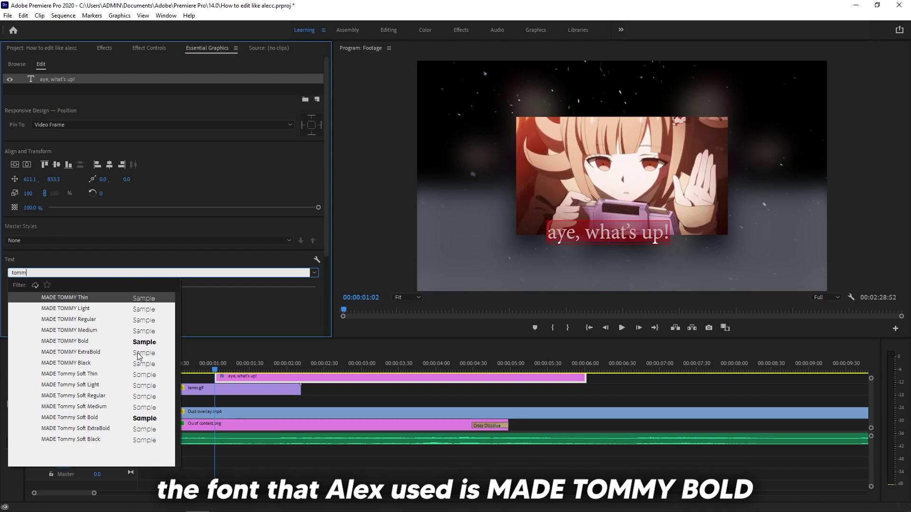
{"action": "left_click", "coordinate": [150, 342]}
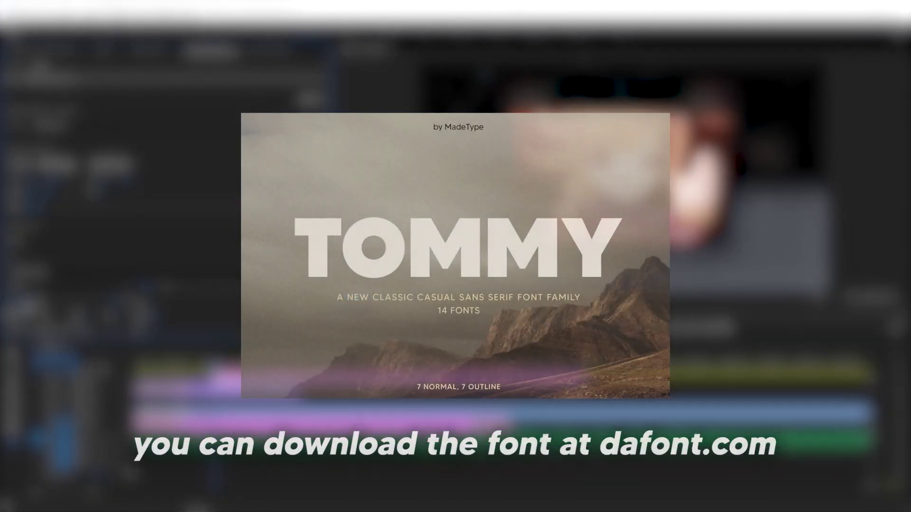
Step: Center-align the text and give it a black shadow with distance 13.1, size 13.4 and blur 92
{"action": "scroll", "coordinate": [229, 296], "scroll_direction": "down", "scroll_amount": 3}
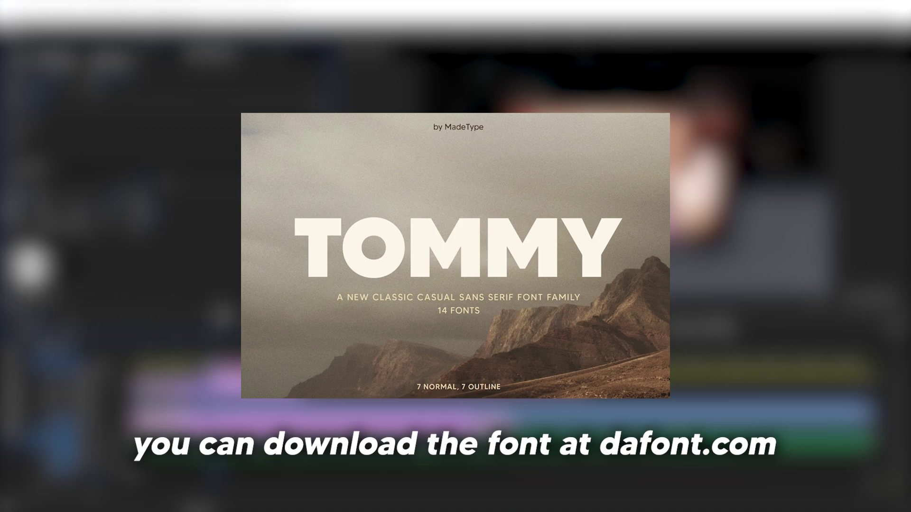
{"action": "scroll", "coordinate": [228, 304], "scroll_direction": "down", "scroll_amount": 2}
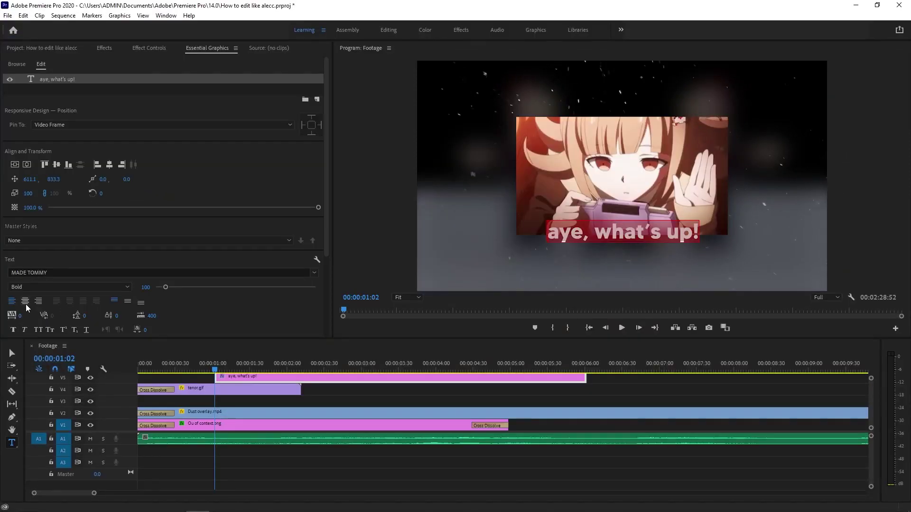
{"action": "scroll", "coordinate": [228, 297], "scroll_direction": "down", "scroll_amount": 3}
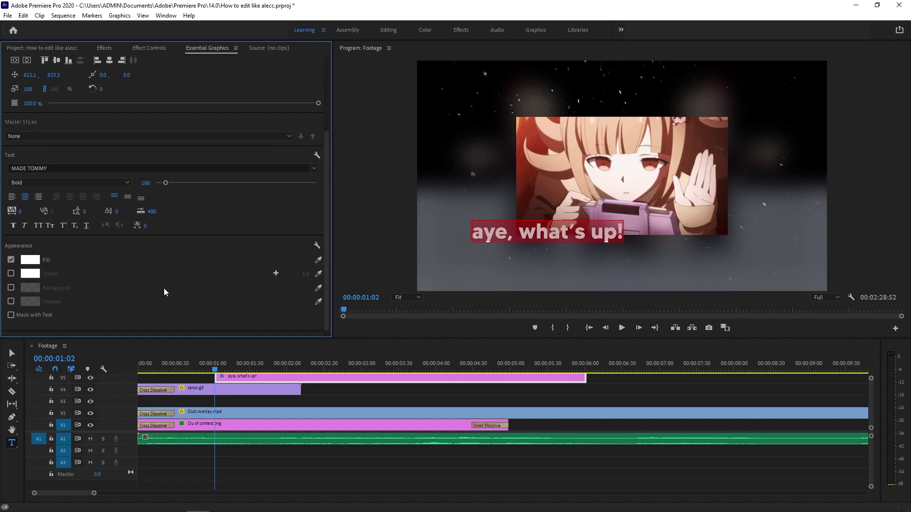
{"action": "left_click", "coordinate": [11, 301]}
{"action": "scroll", "coordinate": [146, 305], "scroll_direction": "down", "scroll_amount": 2}
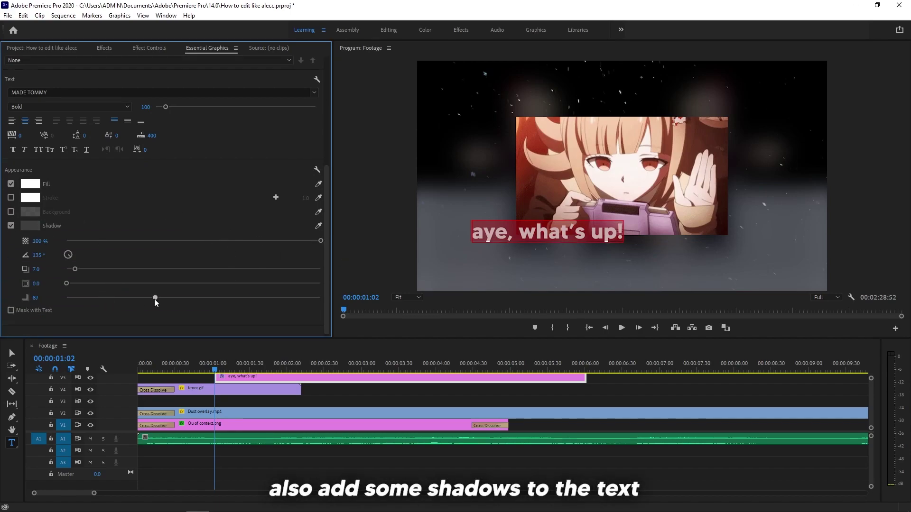
{"action": "left_click", "coordinate": [383, 379]}
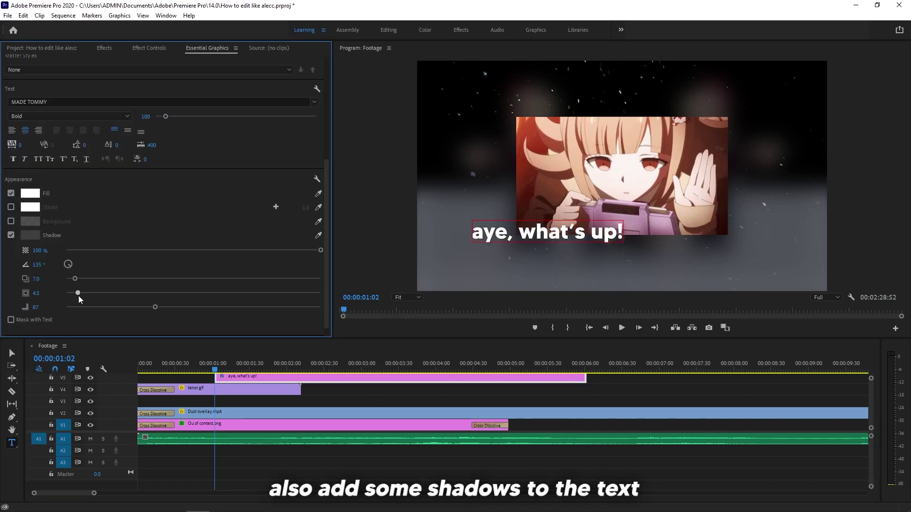
{"action": "left_click", "coordinate": [30, 235]}
{"action": "left_click_drag", "start_coordinate": [70, 292], "coordinate": [117, 296]}
{"action": "left_click", "coordinate": [549, 185]}
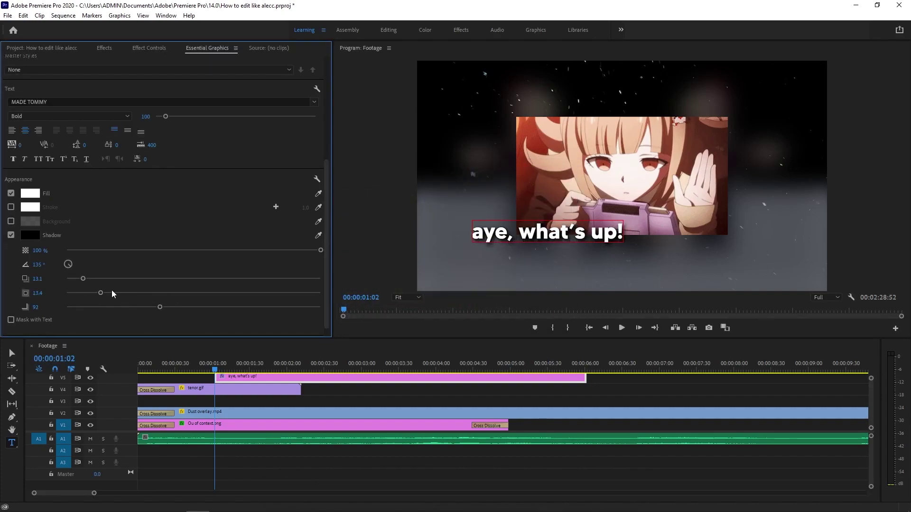
Step: Center the text below the GIF and move its clip to the start of track V3 with Cross Dissolves at both ends
{"action": "left_click", "coordinate": [332, 391]}
{"action": "left_click_drag", "start_coordinate": [593, 236], "coordinate": [668, 262]}
{"action": "left_click_drag", "start_coordinate": [362, 379], "coordinate": [287, 403]}
{"action": "key", "text": "space"}
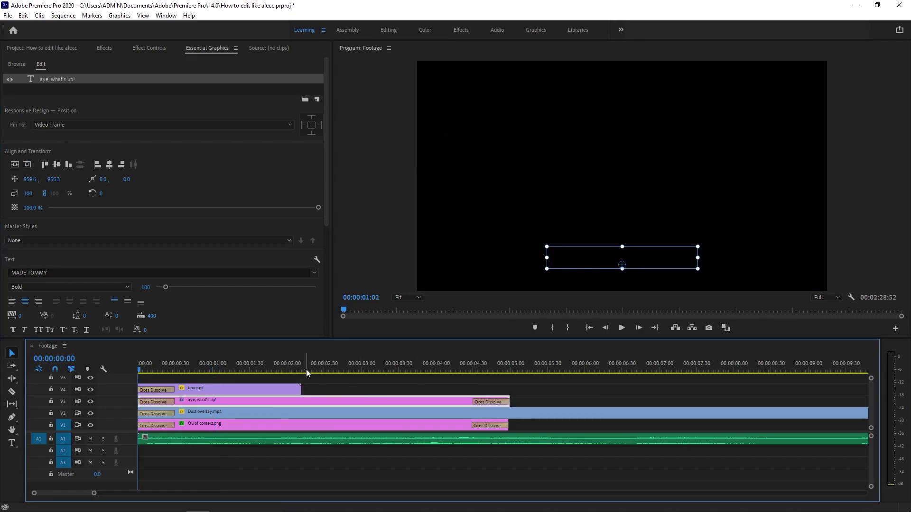
Step: Split the greeting text clip at the GIF's end and delete the closing Cross Dissolves from the text and background clips
{"action": "left_click", "coordinate": [412, 383]}
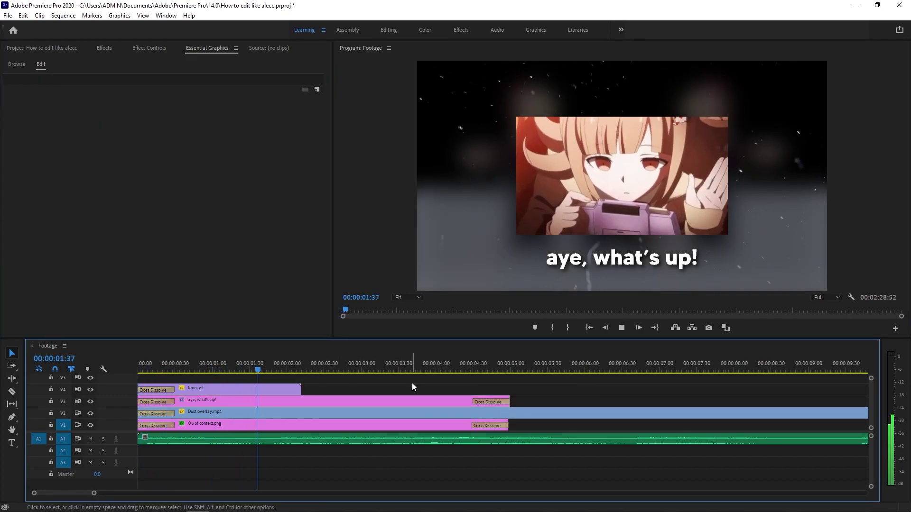
{"action": "key", "text": "space"}
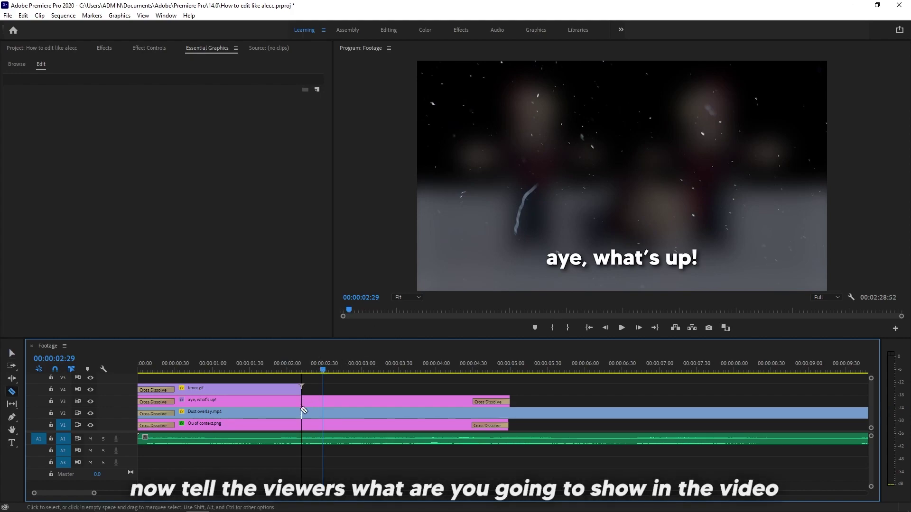
{"action": "left_click", "coordinate": [300, 400], "text": "ctrl"}
{"action": "left_click", "coordinate": [313, 401]}
{"action": "left_click", "coordinate": [491, 402]}
{"action": "key", "text": "Delete"}
{"action": "left_click", "coordinate": [489, 426]}
{"action": "key", "text": "Delete"}
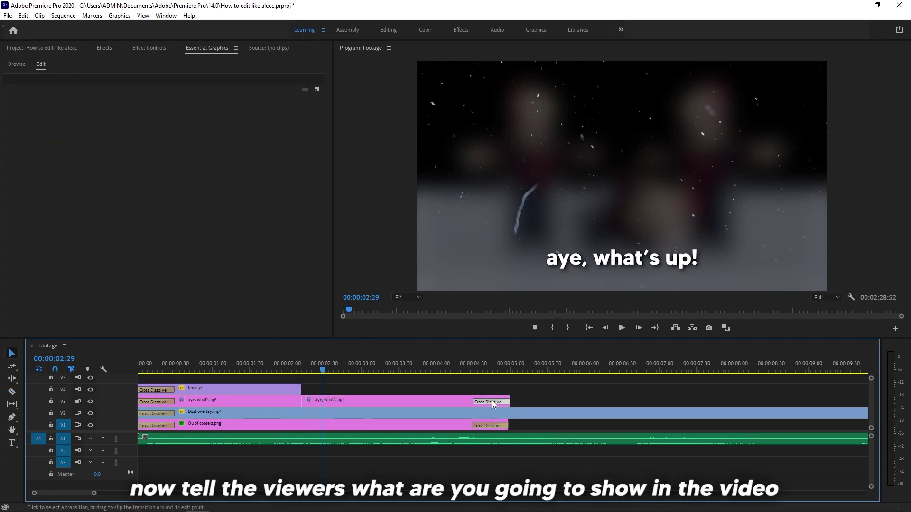
Step: Place Ou of context.png on track V4 directly after the GIF and add Cross Dissolves at both ends
{"action": "left_click", "coordinate": [410, 401]}
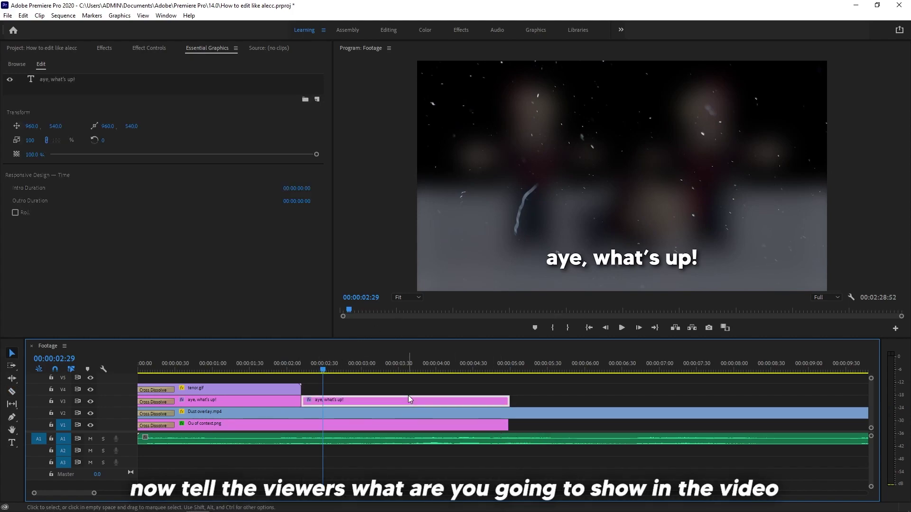
{"action": "left_click", "coordinate": [28, 47]}
{"action": "left_click_drag", "start_coordinate": [126, 170], "coordinate": [306, 394]}
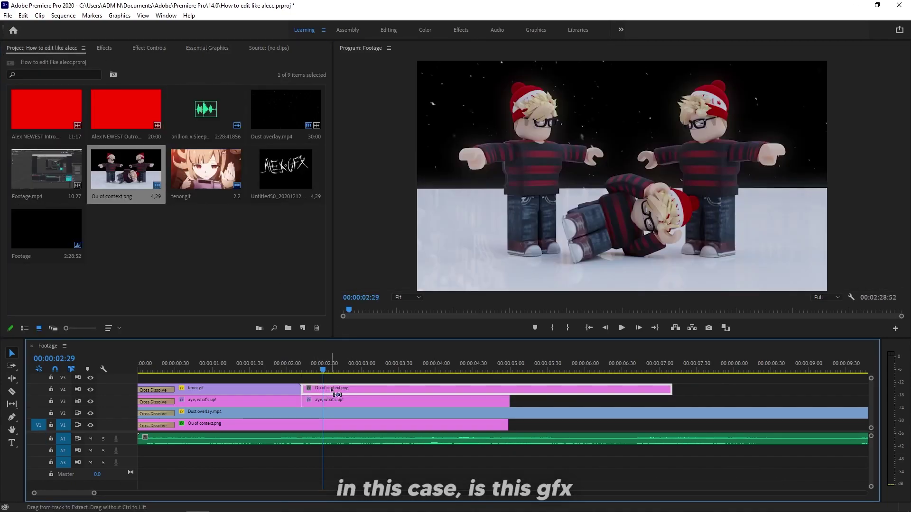
{"action": "left_click", "coordinate": [401, 389]}
{"action": "key", "text": "ctrl+d"}
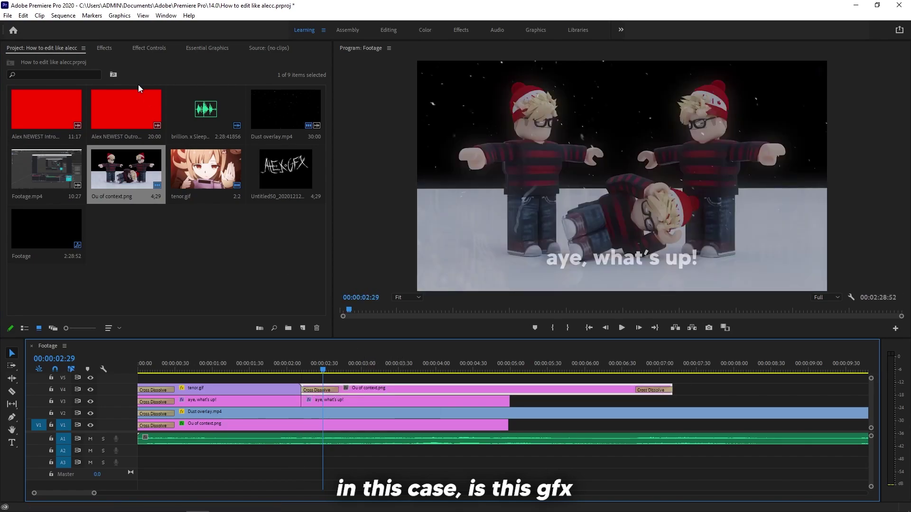
Step: Scale the new image to 58 and set its position to 960, 487
{"action": "left_click", "coordinate": [144, 48]}
{"action": "left_click_drag", "start_coordinate": [125, 109], "coordinate": [142, 95]}
{"action": "key", "text": "space"}
{"action": "key", "text": "space"}
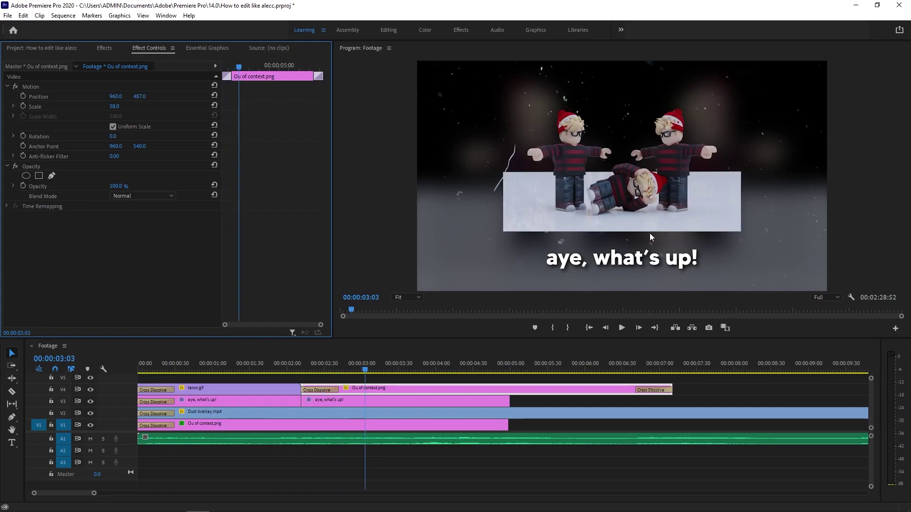
{"action": "left_click", "coordinate": [713, 390]}
Step: Replace the second text with "so today i'm going to show you how to make this gfx in Blender" on two lines
{"action": "double_click", "coordinate": [585, 265]}
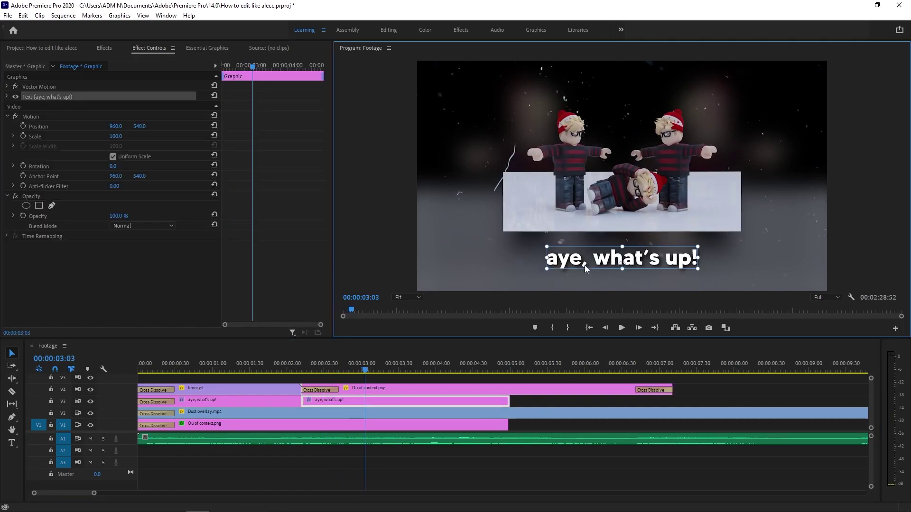
{"action": "key", "text": "ctrl+a"}
{"action": "type", "text": "so today i'm going to"}
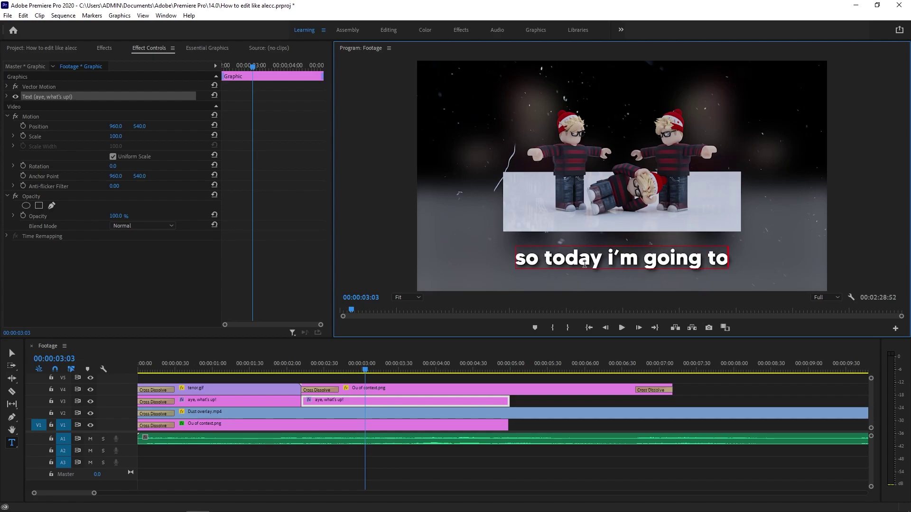
{"action": "type", "text": " show you how to make this gfx in Blender"}
{"action": "key", "text": "Escape"}
{"action": "left_click_drag", "start_coordinate": [115, 137], "coordinate": [157, 126]}
{"action": "key", "text": "ctrl+z"}
{"action": "key", "text": "ctrl+z"}
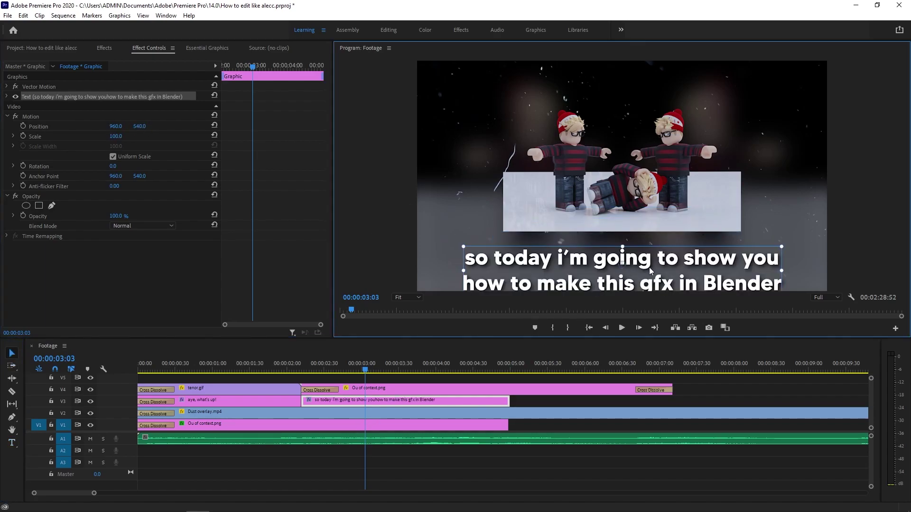
Step: Scale the two-line text down to 57 and center it below the image
{"action": "left_click", "coordinate": [628, 253]}
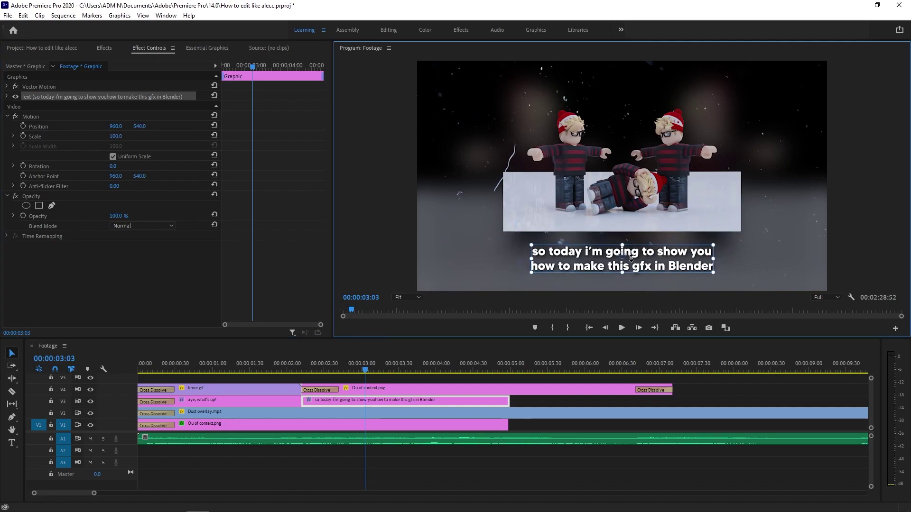
{"action": "left_click", "coordinate": [724, 380]}
Step: Remove the V4 image's closing Cross Dissolve and trim it to its text's end, and extend the V1 background to a duration of 00:00:07:34
{"action": "left_click", "coordinate": [662, 393]}
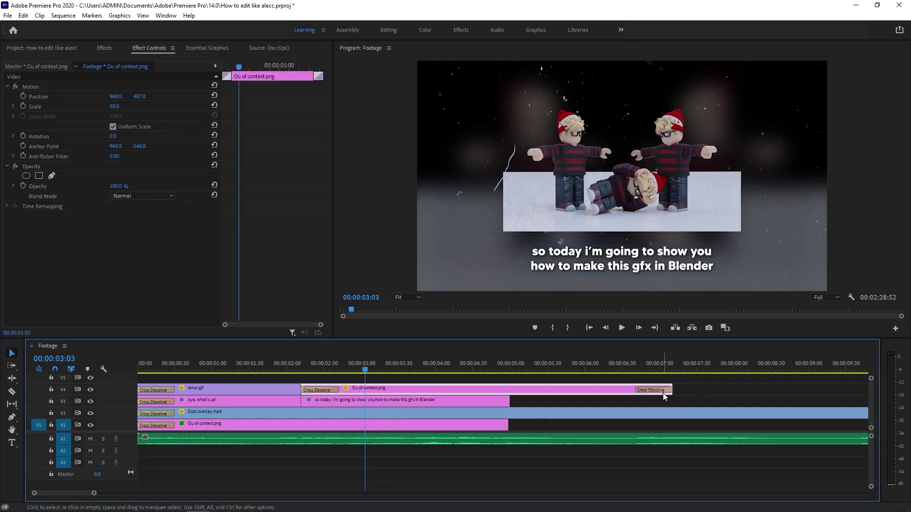
{"action": "key", "text": "Delete"}
{"action": "left_click_drag", "start_coordinate": [671, 390], "coordinate": [596, 397]}
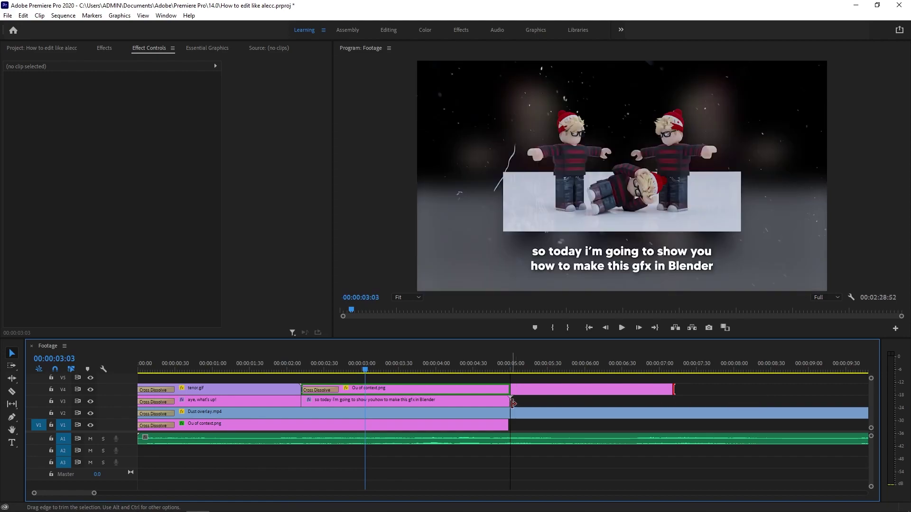
{"action": "key", "text": "space"}
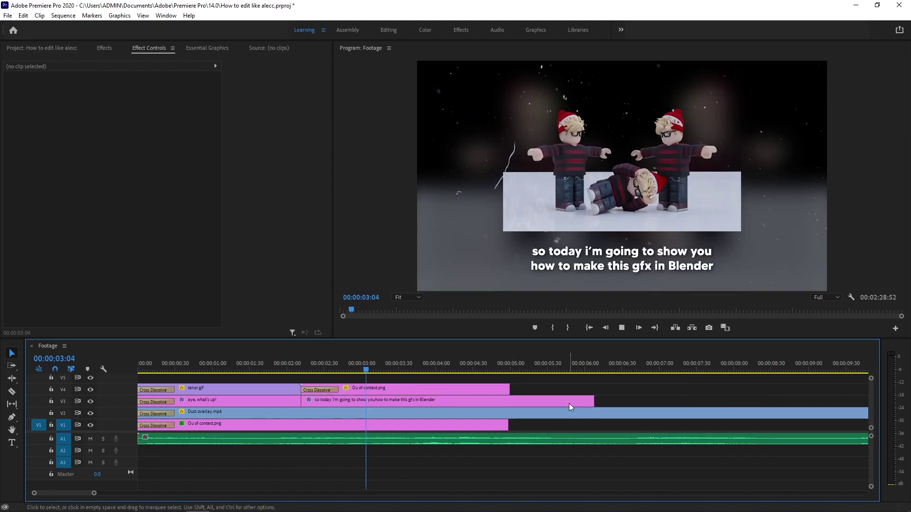
{"action": "left_click_drag", "start_coordinate": [508, 420], "coordinate": [700, 417]}
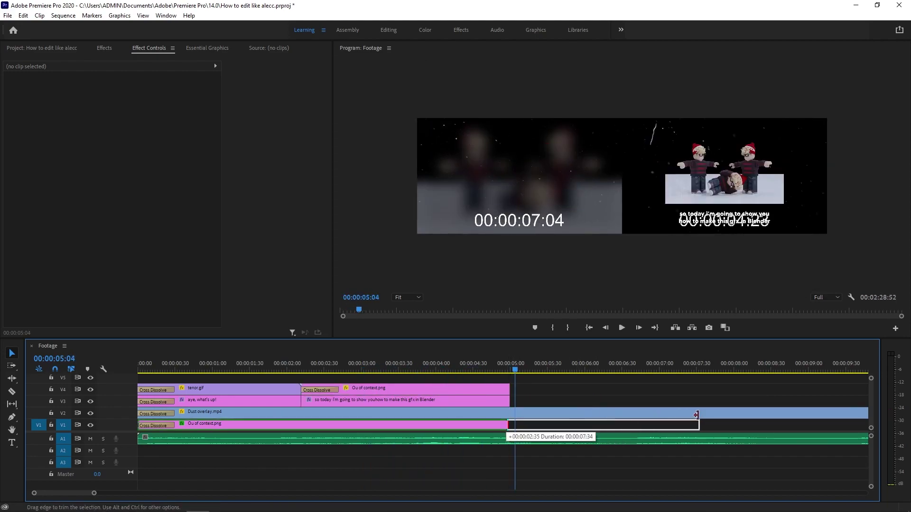
Step: Duplicate the second text clip directly after itself on V3 and change the copy's text to "let's begin :D"
{"action": "left_click", "coordinate": [432, 403]}
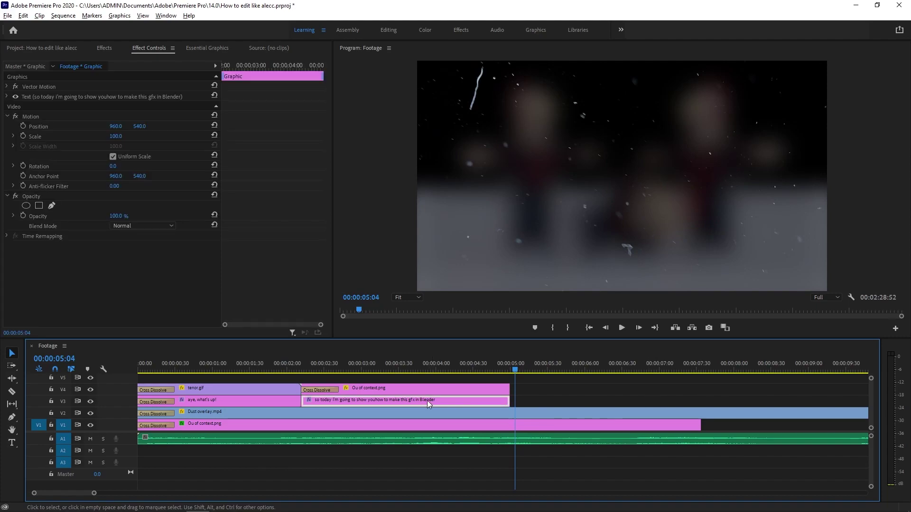
{"action": "left_click_drag", "start_coordinate": [463, 404], "coordinate": [672, 401]}
{"action": "key", "text": "t"}
{"action": "left_click", "coordinate": [628, 252]}
{"action": "key", "text": "ctrl+a"}
{"action": "type", "text": "le"}
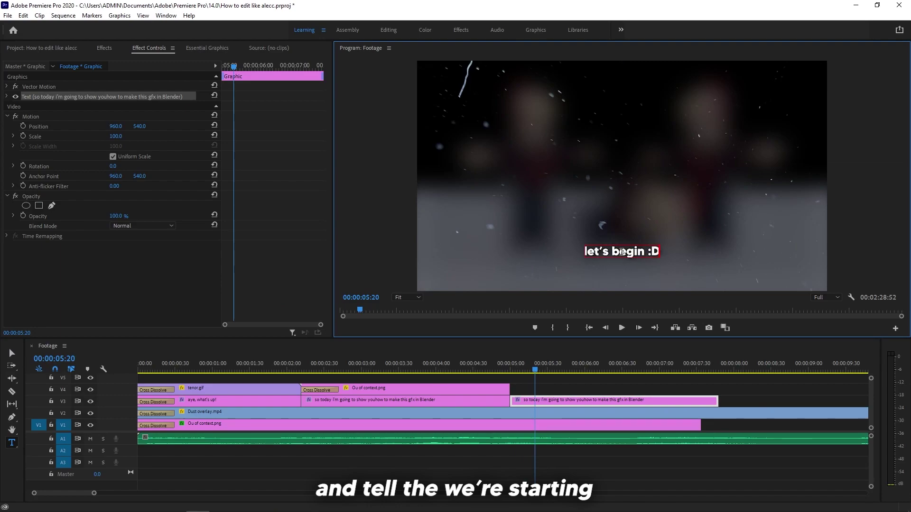
Step: Enlarge the "let's begin :D" text, center it in the frame both ways and save the project
{"action": "left_click", "coordinate": [207, 48]}
{"action": "left_click", "coordinate": [19, 166]}
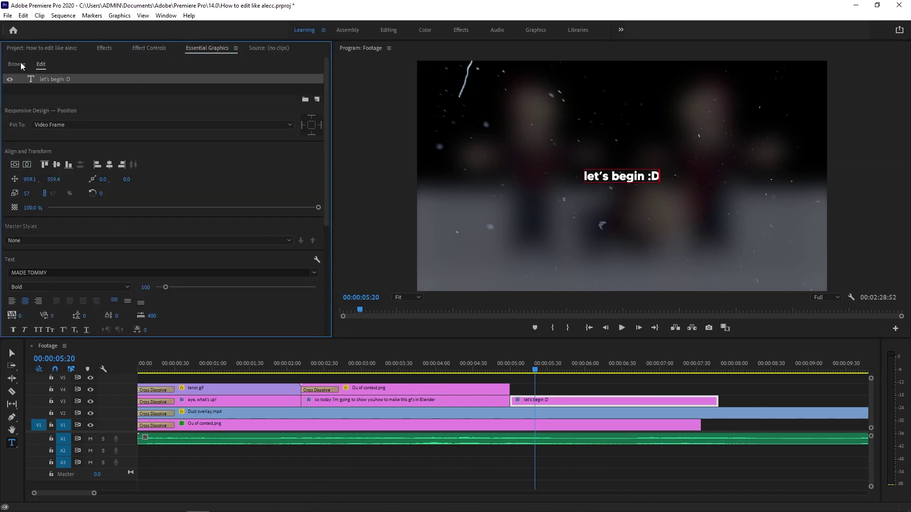
{"action": "left_click", "coordinate": [11, 354]}
{"action": "mouse_move", "coordinate": [622, 183]}
{"action": "left_mouse_down"}
{"action": "mouse_move", "coordinate": [624, 199]}
{"action": "mouse_move", "coordinate": [623, 190]}
{"action": "left_mouse_up"}
{"action": "left_click", "coordinate": [27, 165]}
{"action": "left_click", "coordinate": [16, 165]}
{"action": "key", "text": "ctrl+s"}
{"action": "left_click", "coordinate": [611, 393]}
Step: Open Alex NEWEST Intro.mp4 from the project files and play it as a source preview
{"action": "left_click", "coordinate": [54, 57]}
{"action": "left_click", "coordinate": [62, 47]}
{"action": "double_click", "coordinate": [41, 115]}
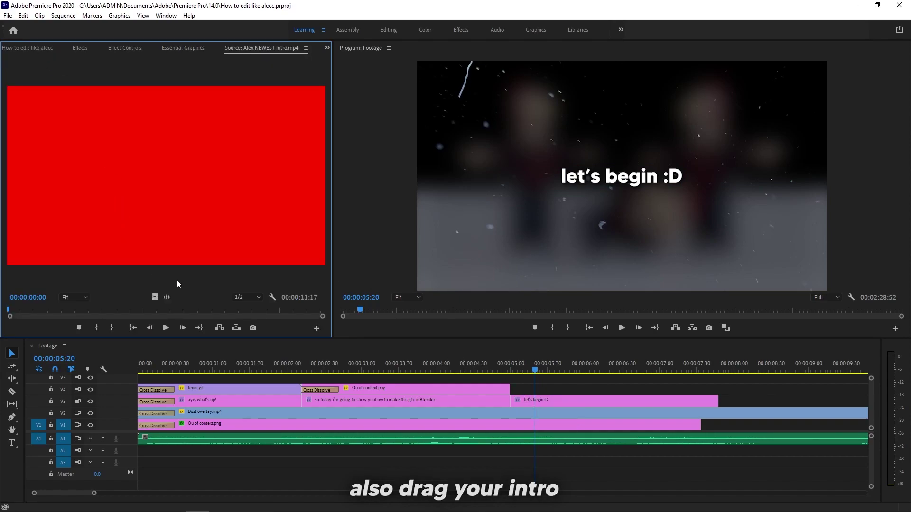
{"action": "left_click", "coordinate": [166, 328]}
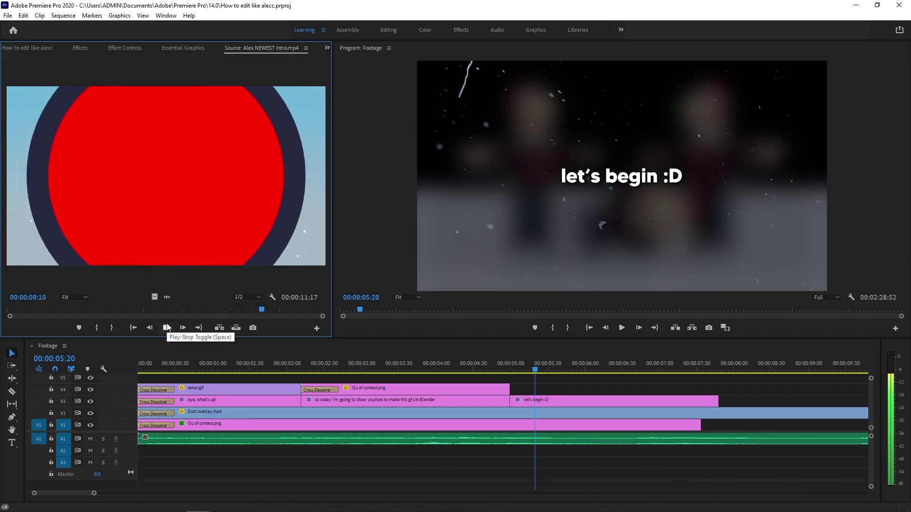
{"action": "left_click", "coordinate": [166, 328]}
Step: Place Alex NEWEST Intro.mp4 on track V4 directly after the Ou of context.png image
{"action": "left_click", "coordinate": [39, 52]}
{"action": "left_click_drag", "start_coordinate": [46, 109], "coordinate": [537, 369]}
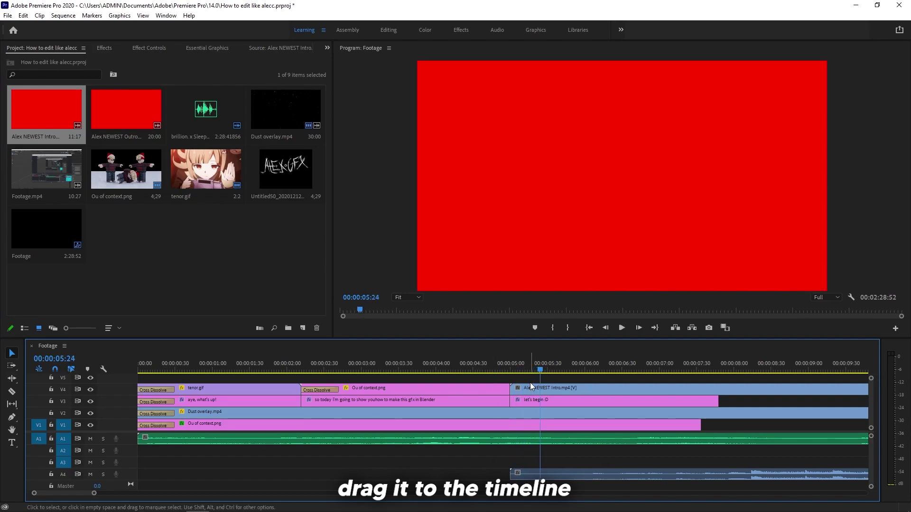
{"action": "left_click", "coordinate": [530, 384]}
Step: Apply the Ultra Key effect to the intro clip and sample its red background as the key color
{"action": "left_click", "coordinate": [104, 48]}
{"action": "left_click", "coordinate": [87, 62]}
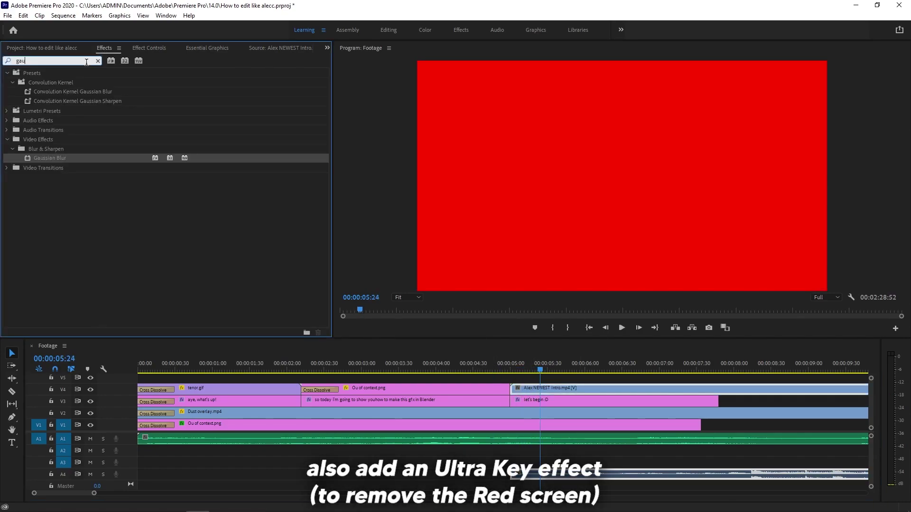
{"action": "type", "text": "ultra"}
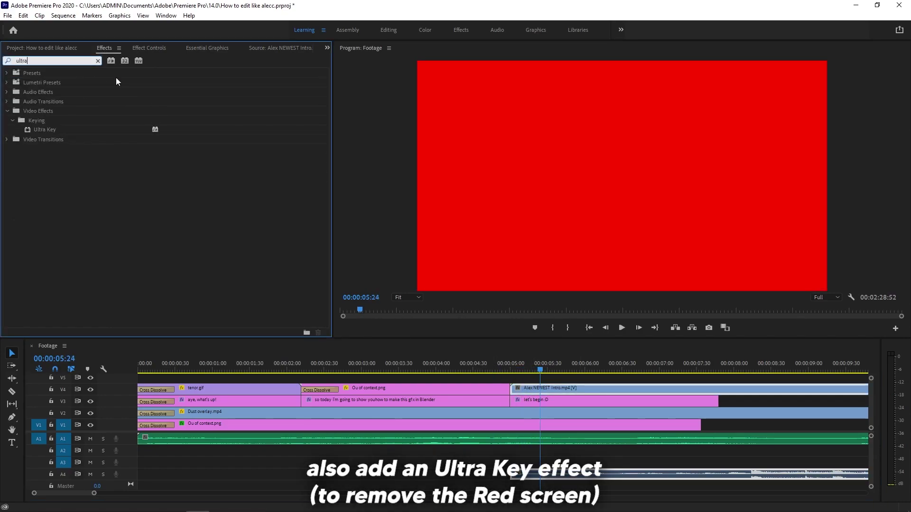
{"action": "left_click", "coordinate": [34, 130]}
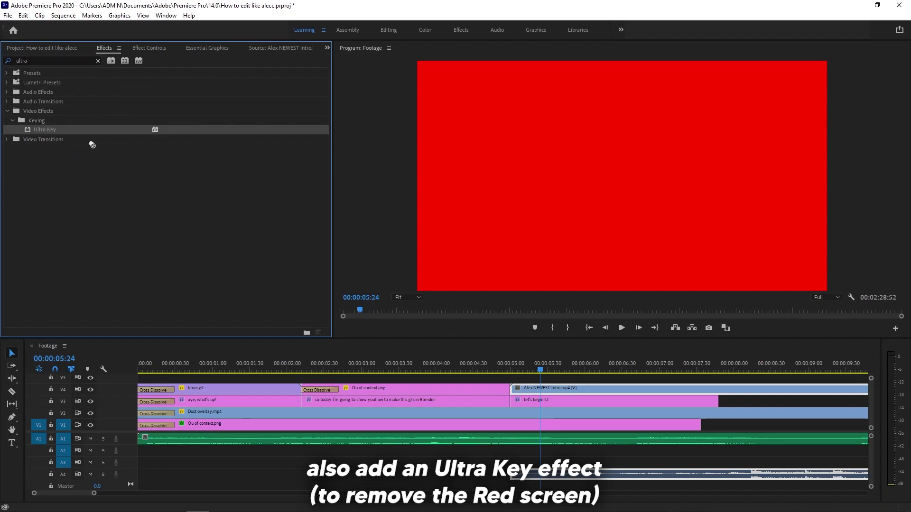
{"action": "left_click_drag", "start_coordinate": [537, 378], "coordinate": [544, 388]}
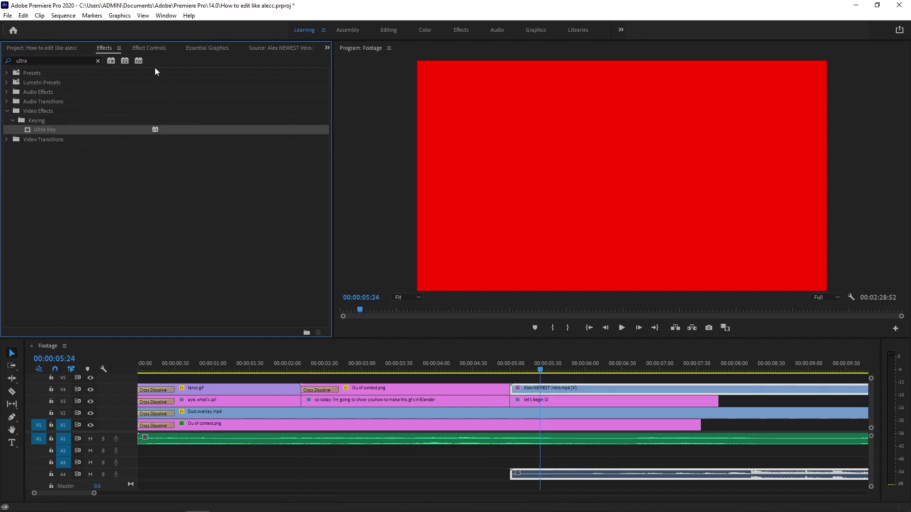
{"action": "left_click", "coordinate": [160, 51]}
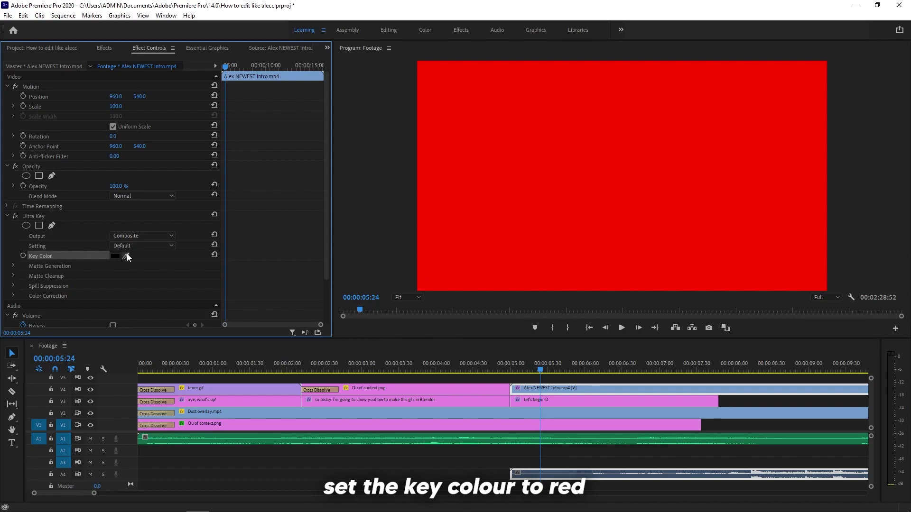
{"action": "left_click", "coordinate": [464, 238]}
Step: Preview the keyed intro over the text and background from just before its start
{"action": "left_click", "coordinate": [506, 362]}
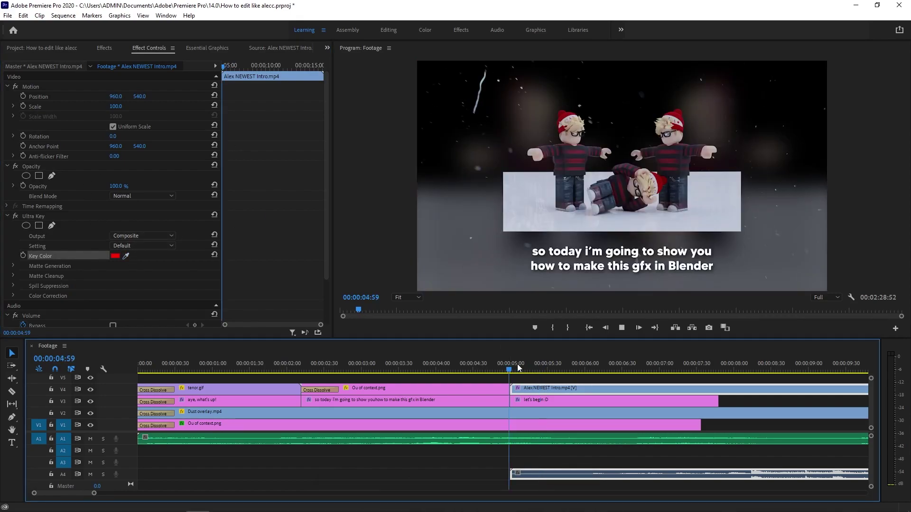
{"action": "key", "text": "space"}
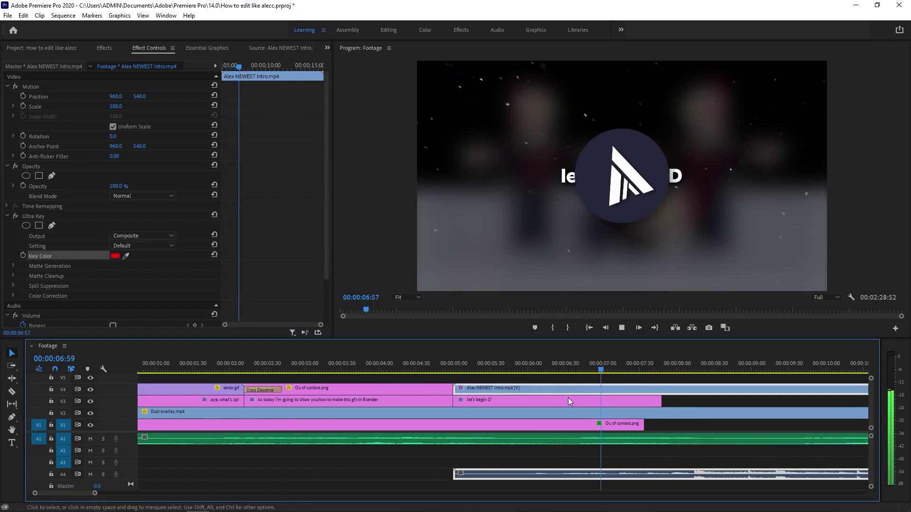
{"action": "key", "text": "space"}
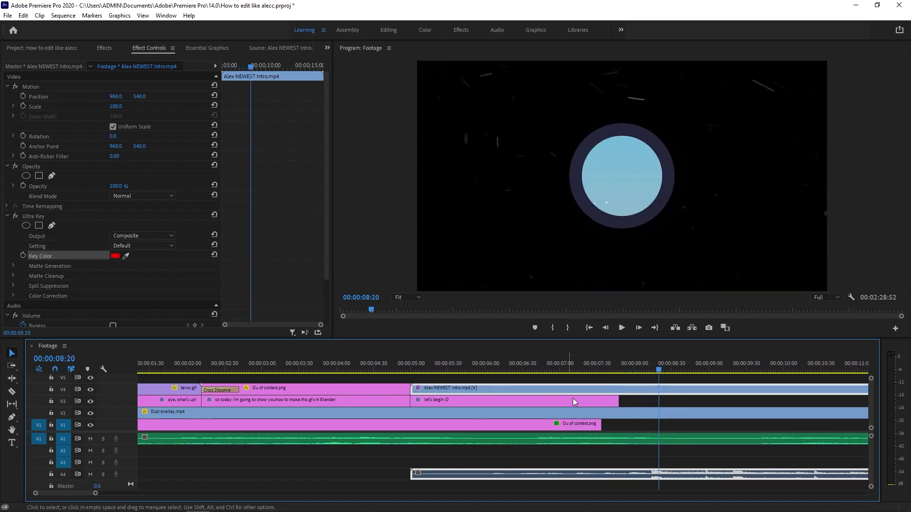
Step: Make the "let's begin :D" text, background and dust overlay all end at 00:00:08:37 and save the project
{"action": "left_click", "coordinate": [618, 400]}
{"action": "key", "text": "space"}
{"action": "key", "text": "space"}
{"action": "left_click_drag", "start_coordinate": [618, 400], "coordinate": [679, 400]}
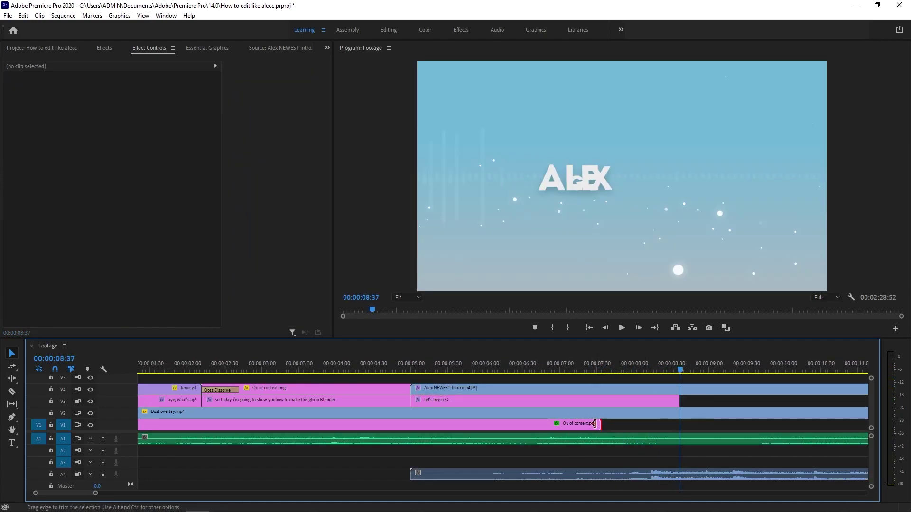
{"action": "left_click_drag", "start_coordinate": [597, 423], "coordinate": [675, 421]}
{"action": "left_click", "coordinate": [692, 413]}
{"action": "key", "text": "Delete"}
{"action": "key", "text": "ctrl+s"}
Step: Split the background music at the intro clip's start and at the end of the background clip
{"action": "key", "text": "c"}
{"action": "left_click", "coordinate": [413, 438]}
{"action": "key", "text": "v"}
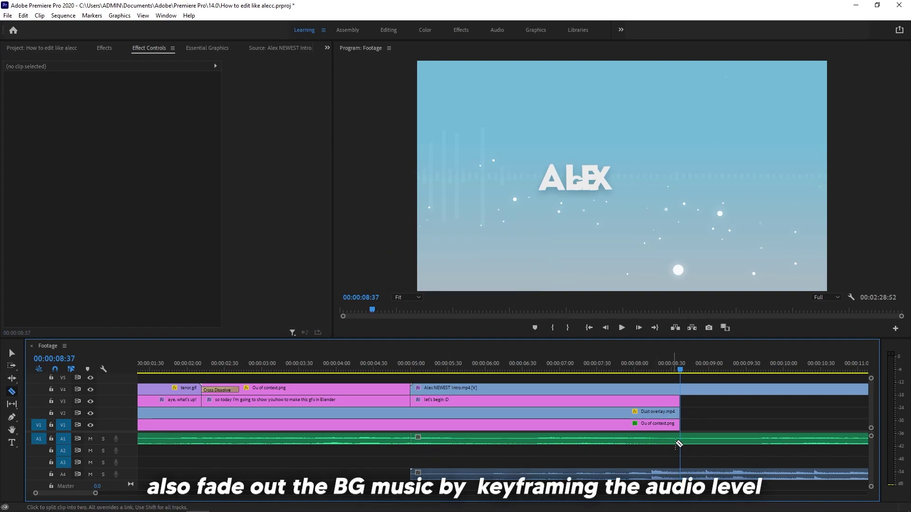
Step: Fade out the middle music segment with volume Level keyframes at its start and end, and save the project
{"action": "left_click", "coordinate": [644, 444]}
{"action": "key", "text": "Up"}
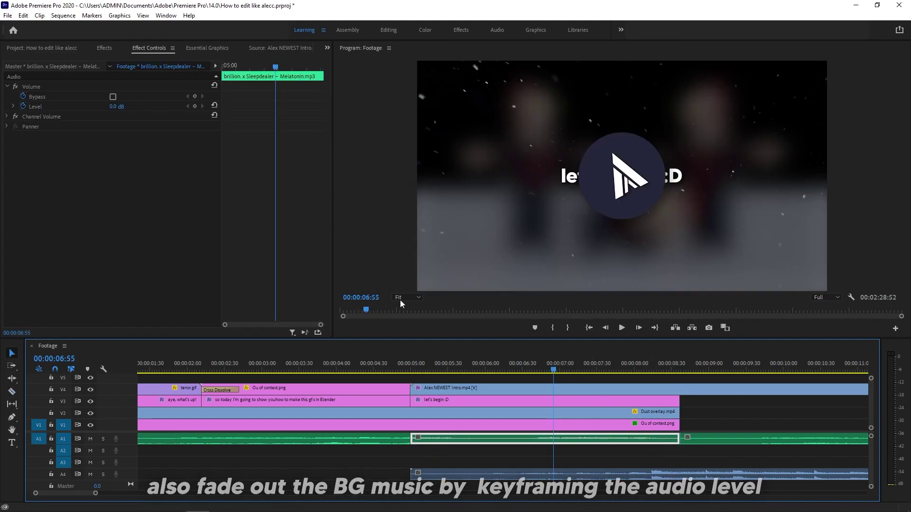
{"action": "left_click_drag", "start_coordinate": [259, 66], "coordinate": [379, 71]}
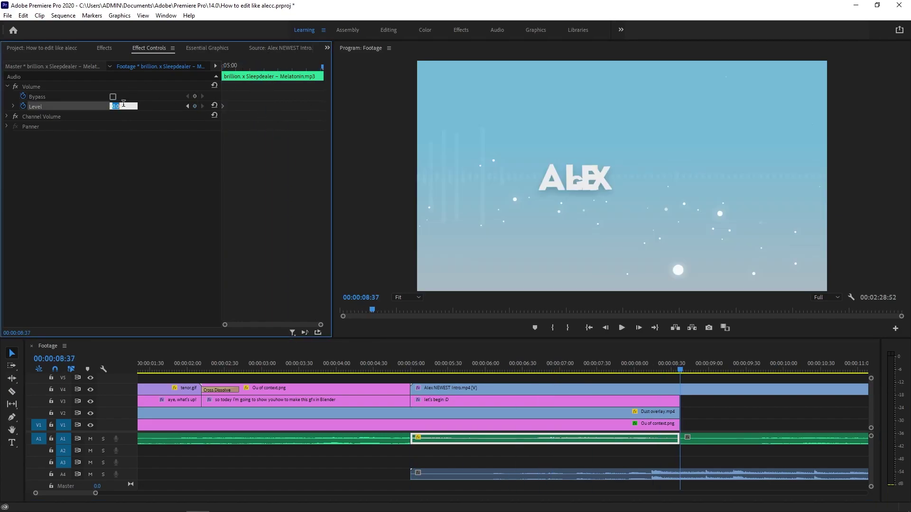
{"action": "key", "text": "Return"}
{"action": "key", "text": "ctrl+s"}
Step: Preview the intro transition with the music fade-out from about 00:00:04:57
{"action": "left_click", "coordinate": [408, 360]}
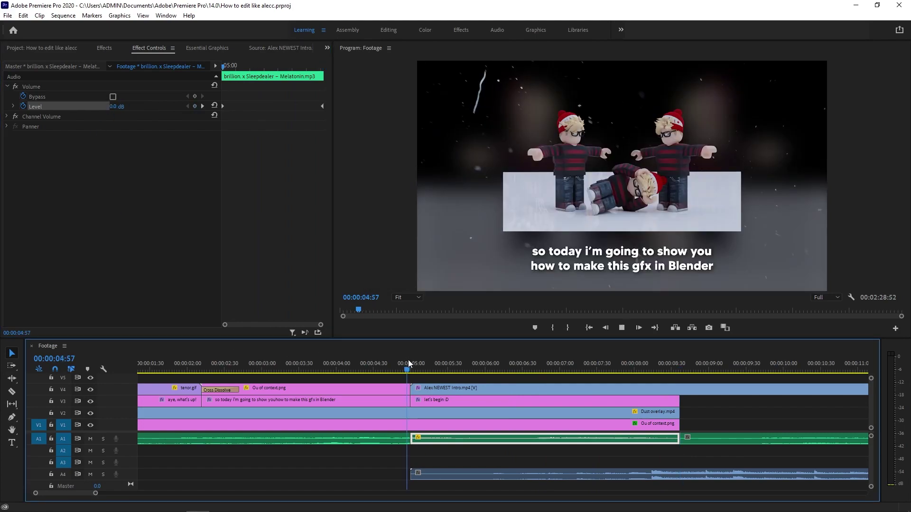
{"action": "key", "text": "space"}
{"action": "left_click", "coordinate": [745, 419]}
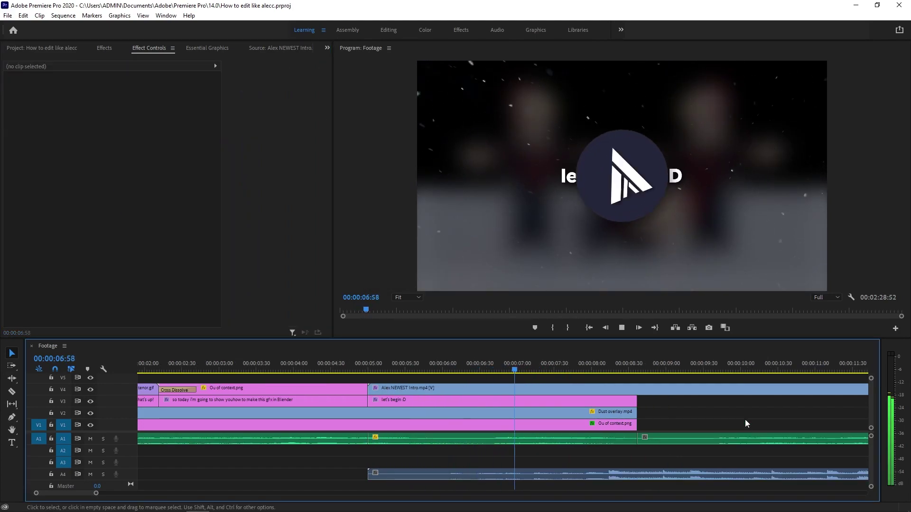
{"action": "key", "text": "super"}
{"action": "key", "text": "super"}
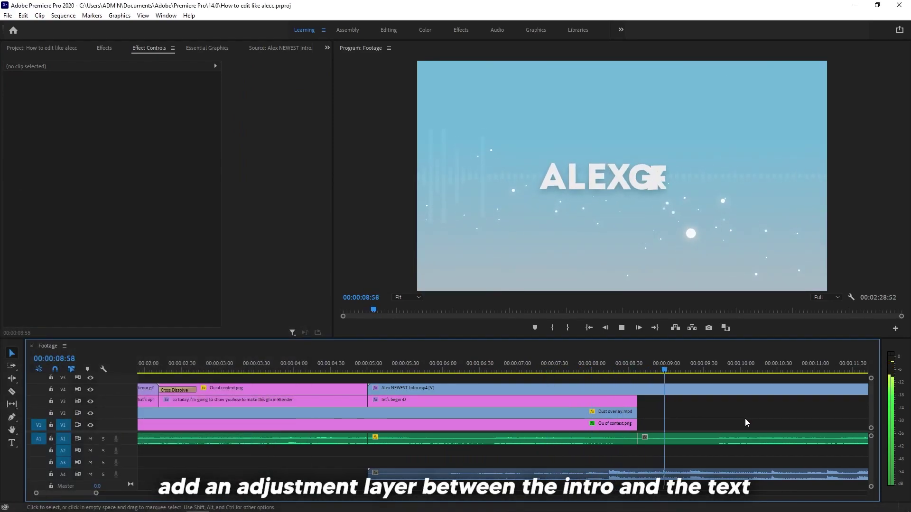
Step: Put the intro clip on V5 and create a 1920 × 1080 adjustment layer with a 60.00 fps timebase and square pixels
{"action": "left_click", "coordinate": [297, 379]}
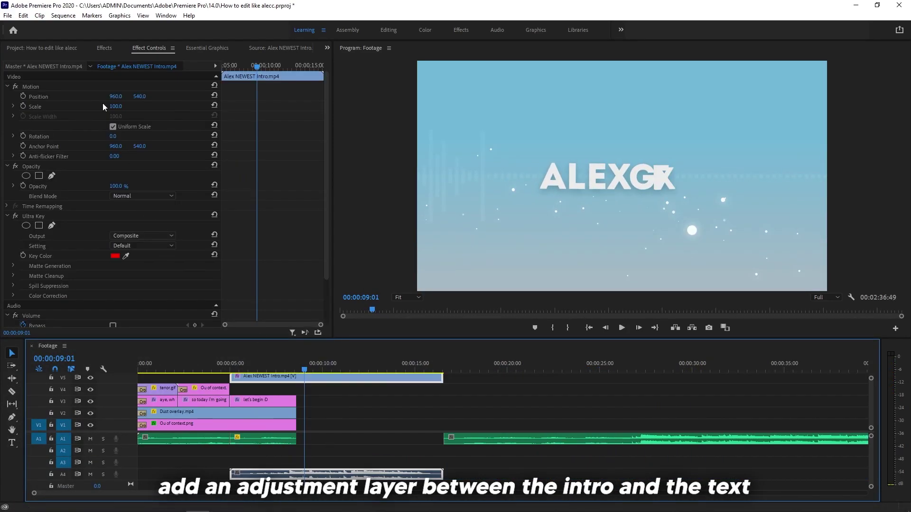
{"action": "left_click", "coordinate": [47, 50]}
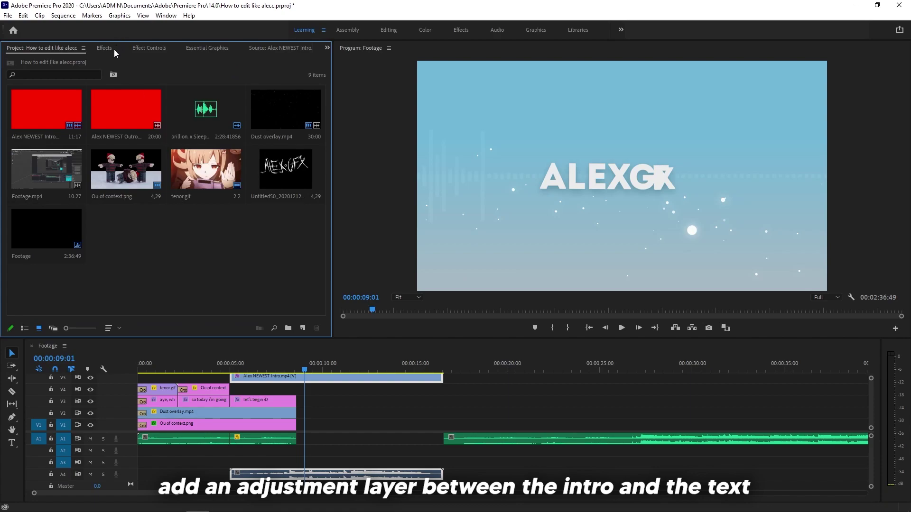
{"action": "left_click", "coordinate": [303, 329]}
{"action": "left_click", "coordinate": [339, 370]}
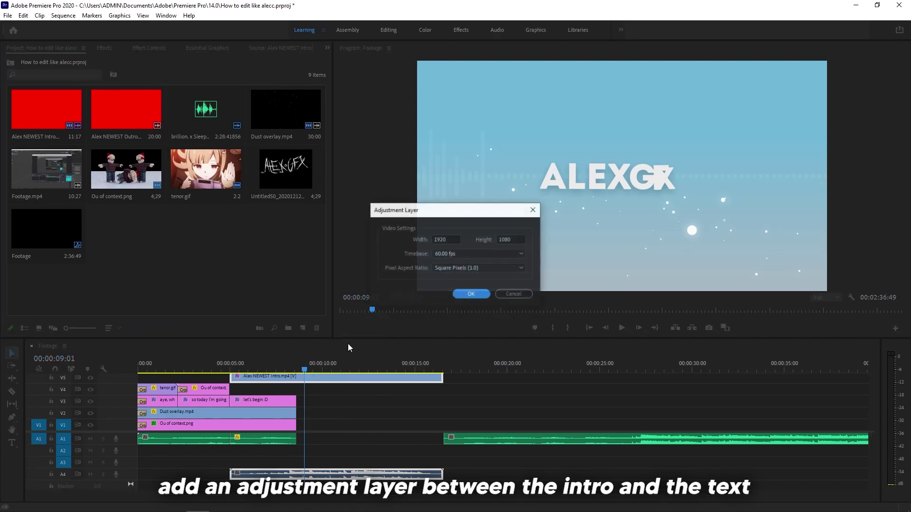
{"action": "left_click", "coordinate": [471, 294]}
Step: Place the adjustment layer on V4 between the intro and the "let's begin :D" text, and remove the part beyond the text's end
{"action": "left_click_drag", "start_coordinate": [143, 213], "coordinate": [237, 392]}
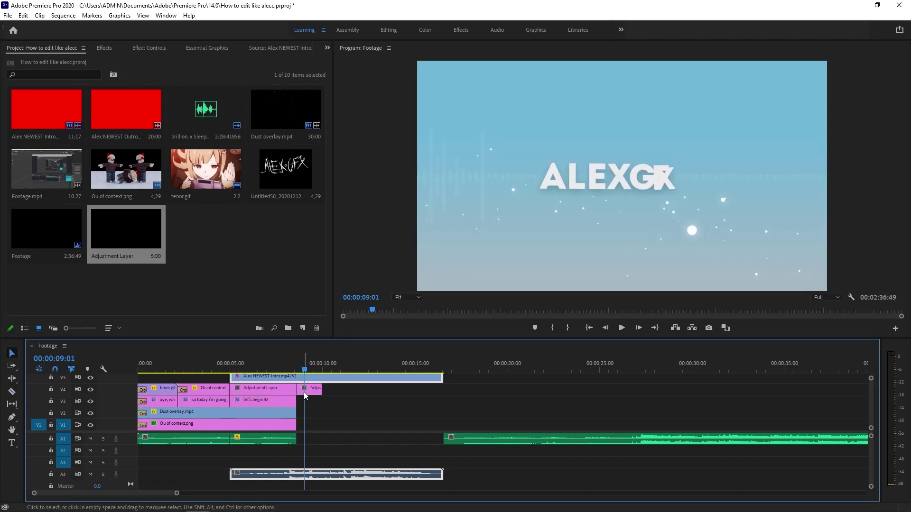
{"action": "left_click", "coordinate": [302, 392]}
{"action": "key", "text": "Delete"}
{"action": "key", "text": "="}
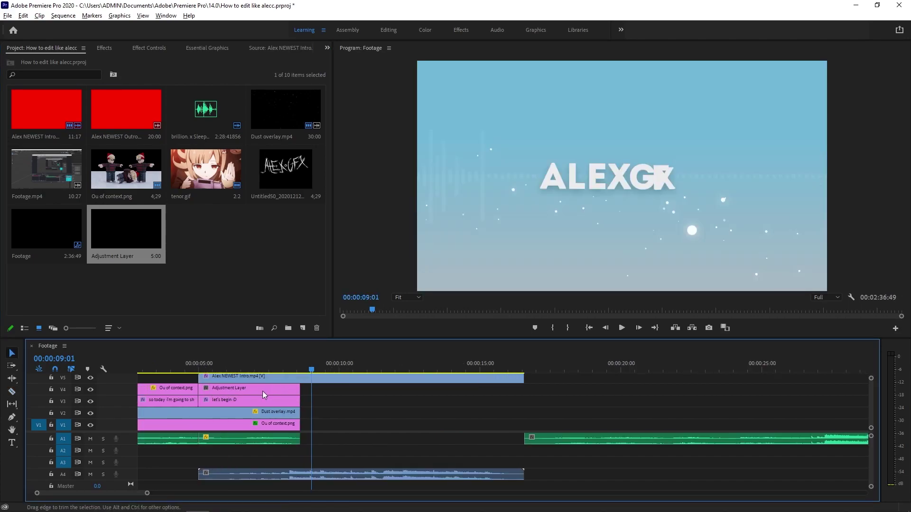
{"action": "key", "text": "="}
Step: Cut the adjustment layer at 00:00:06:03, remove the piece before the cut and save the project
{"action": "mouse_move", "coordinate": [234, 367]}
{"action": "left_mouse_down"}
{"action": "mouse_move", "coordinate": [223, 369]}
{"action": "mouse_move", "coordinate": [281, 368]}
{"action": "mouse_move", "coordinate": [224, 368]}
{"action": "left_mouse_up"}
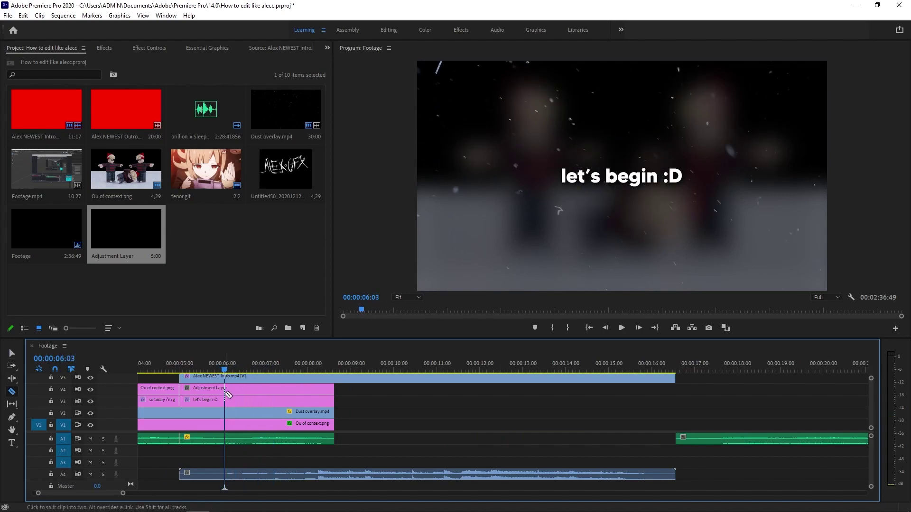
{"action": "key", "text": "Delete"}
{"action": "key", "text": "ctrl+s"}
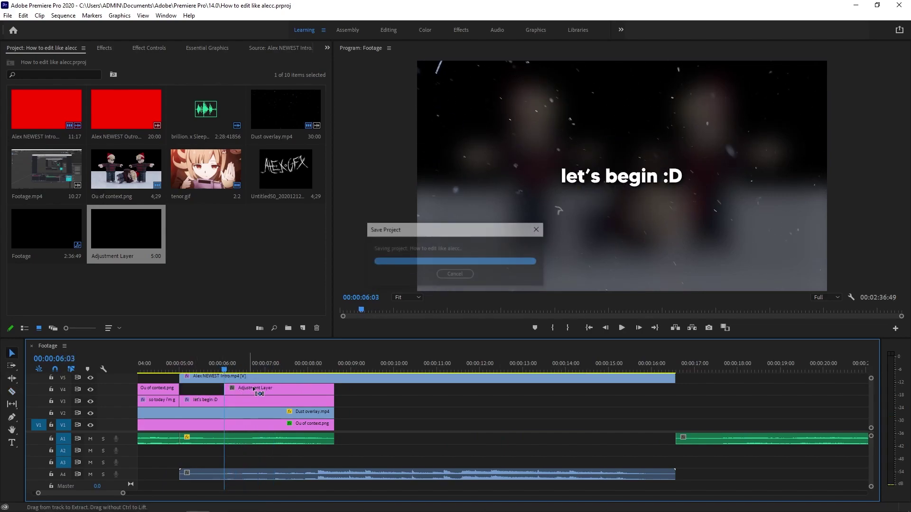
Step: Find the Gaussian Blur effect and apply it to the adjustment layer
{"action": "left_click", "coordinate": [259, 390]}
{"action": "left_click", "coordinate": [108, 55]}
{"action": "left_click", "coordinate": [107, 52]}
{"action": "left_click", "coordinate": [75, 57]}
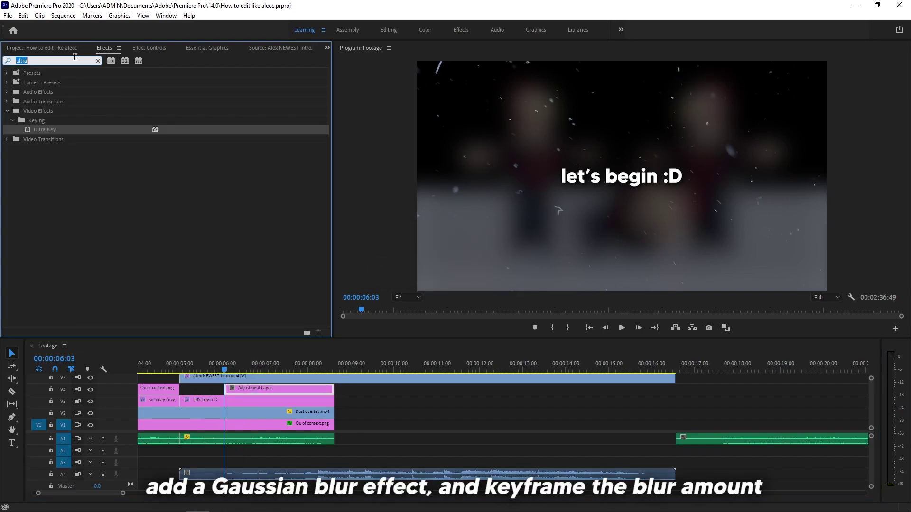
{"action": "type", "text": "gau"}
{"action": "left_click_drag", "start_coordinate": [57, 157], "coordinate": [298, 393]}
Step: Keyframe Blurriness from 0 at 00:00:06:03 to 105 at 00:00:07:20 with Repeat Edge Pixels enabled, and save the project
{"action": "left_click", "coordinate": [150, 44]}
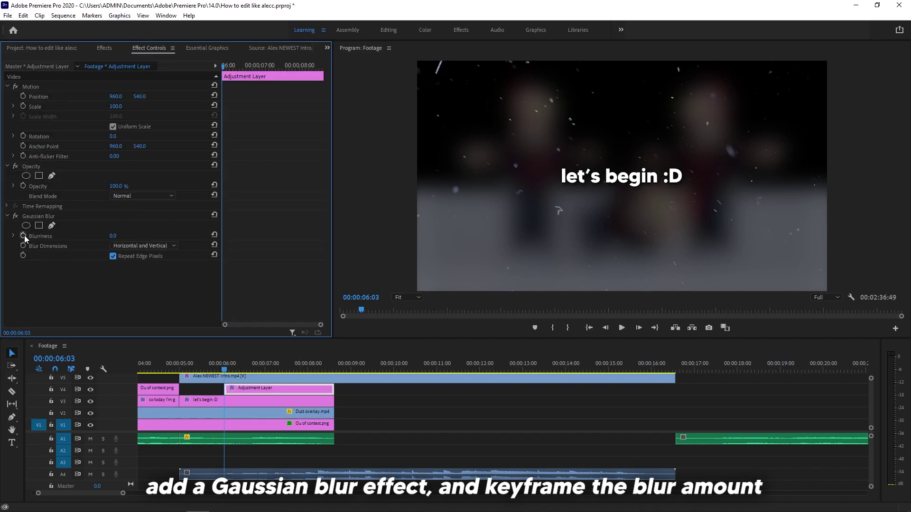
{"action": "left_click_drag", "start_coordinate": [226, 369], "coordinate": [281, 369]}
{"action": "left_click_drag", "start_coordinate": [112, 236], "coordinate": [162, 236]}
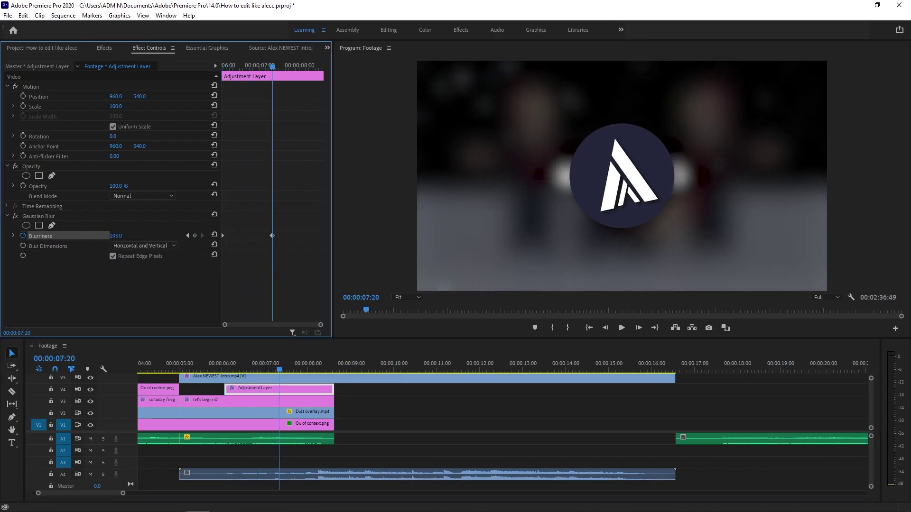
{"action": "key", "text": "ctrl+s"}
Step: Preview the blur transition into the intro from about 00:00:05:00
{"action": "left_click", "coordinate": [178, 365]}
{"action": "key", "text": "space"}
{"action": "left_click", "coordinate": [391, 406]}
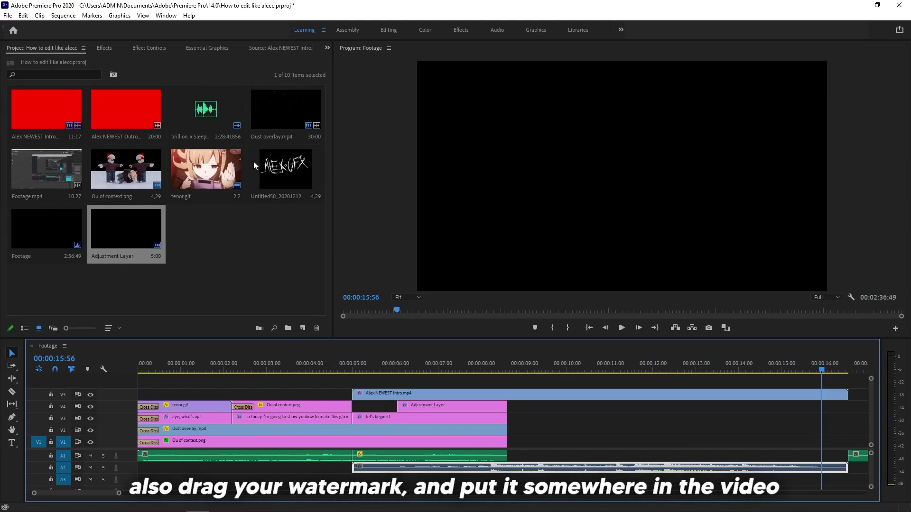
Step: Place the watermark image on V6 over the whole opening with cross dissolves at both ends, and set its blend mode to Overlay
{"action": "left_click_drag", "start_coordinate": [280, 171], "coordinate": [138, 378]}
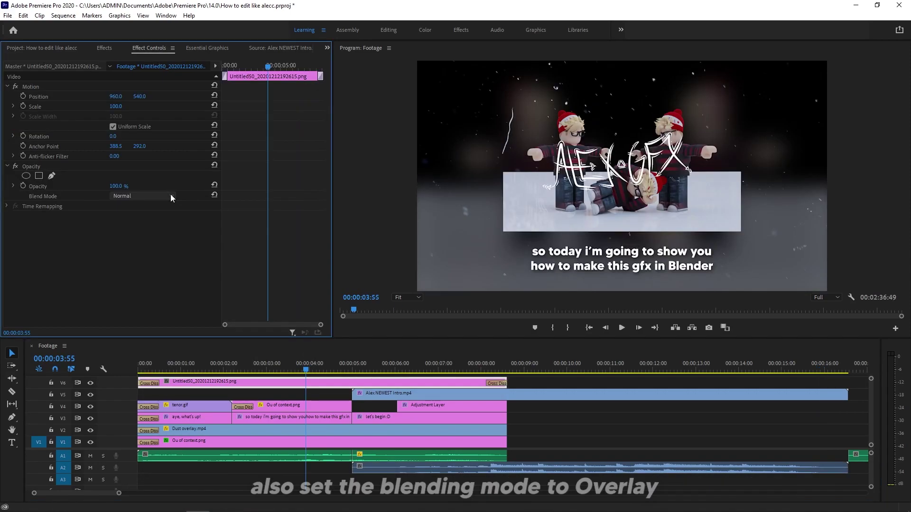
{"action": "left_click", "coordinate": [170, 195]}
{"action": "left_click", "coordinate": [158, 310]}
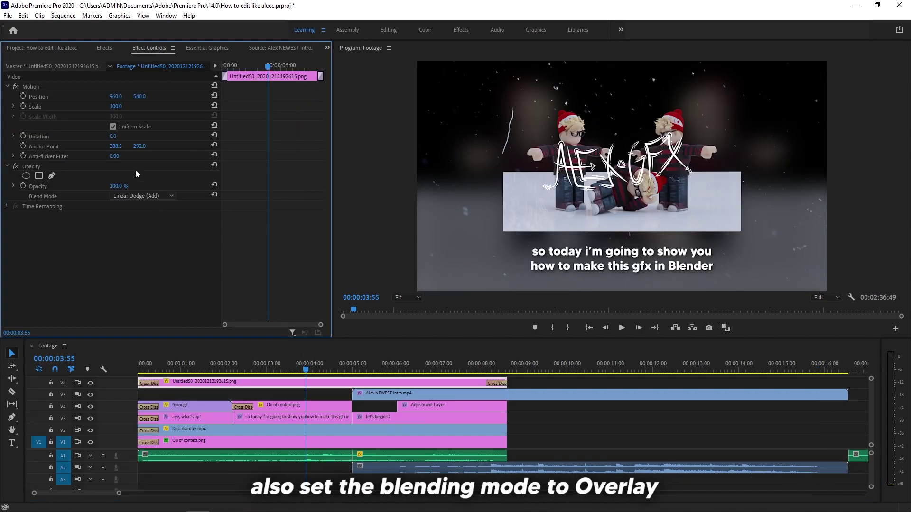
{"action": "left_click", "coordinate": [169, 209]}
{"action": "left_click", "coordinate": [166, 196]}
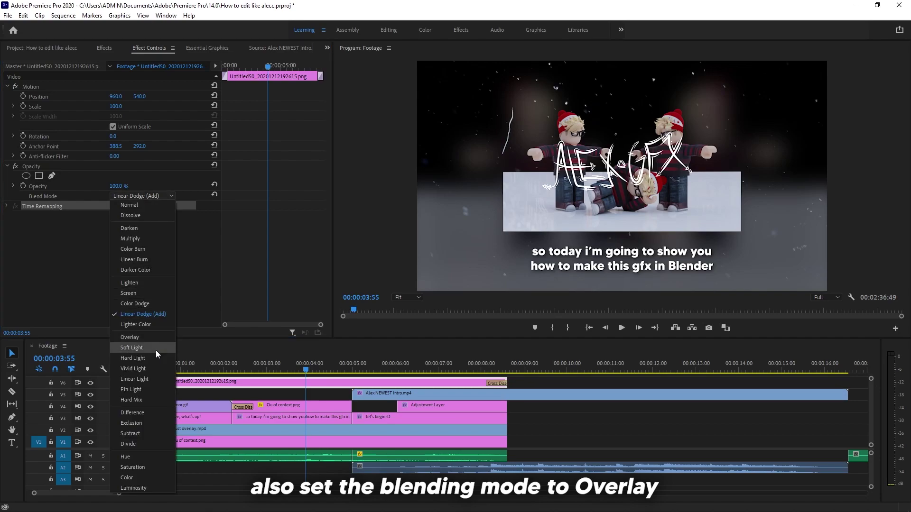
{"action": "left_click", "coordinate": [148, 337]}
Step: Scale the watermark to 52, position it at 197, 1037 in the frame's lower-left corner, and save the project
{"action": "left_click_drag", "start_coordinate": [116, 107], "coordinate": [185, 95]}
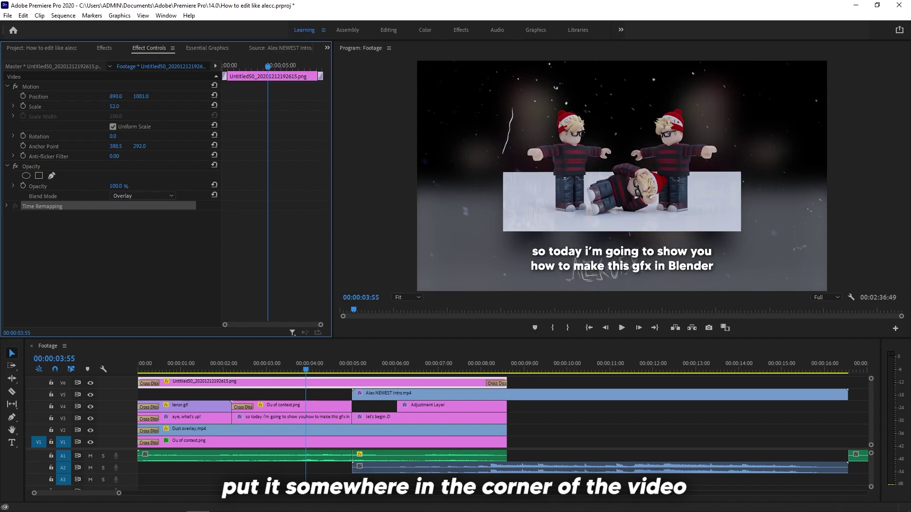
{"action": "left_click_drag", "start_coordinate": [116, 96], "coordinate": [64, 96]}
{"action": "key", "text": "ctrl+s"}
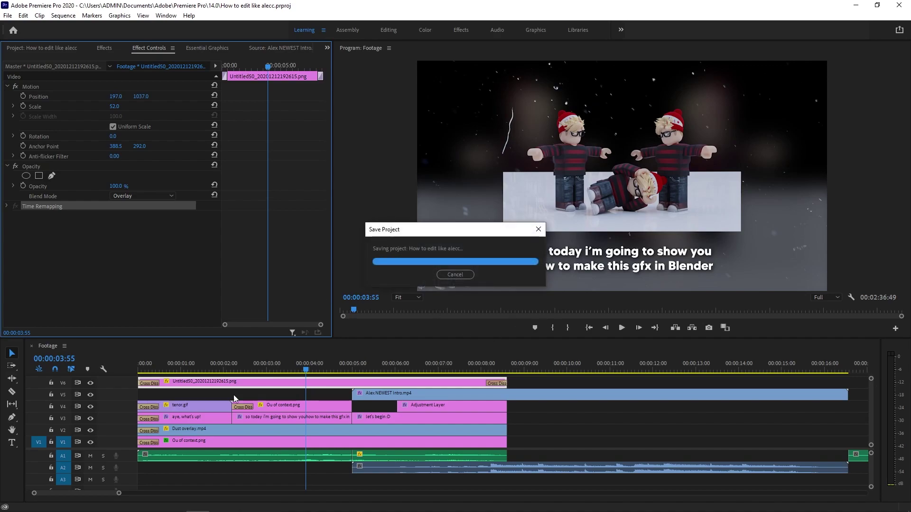
Step: Preview the opening with the watermark from the start of the sequence
{"action": "left_click_drag", "start_coordinate": [272, 366], "coordinate": [41, 373]}
{"action": "key", "text": "space"}
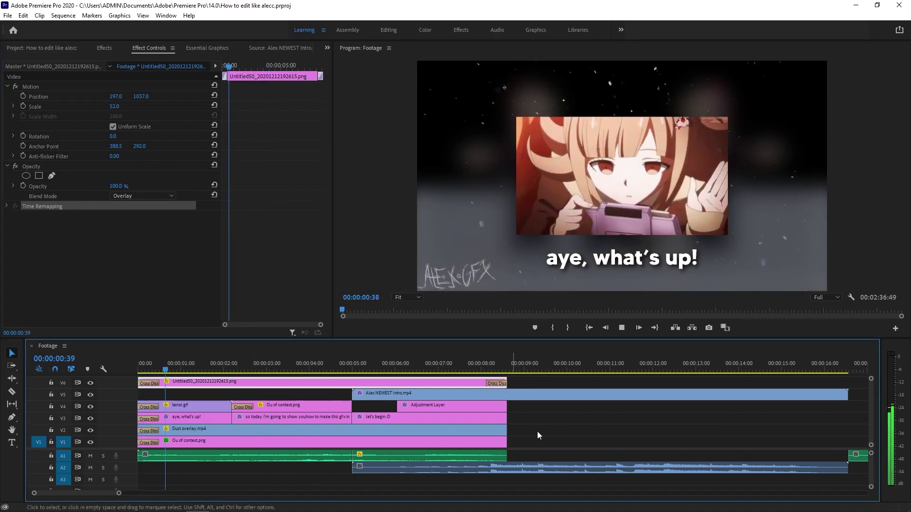
{"action": "left_click", "coordinate": [550, 428]}
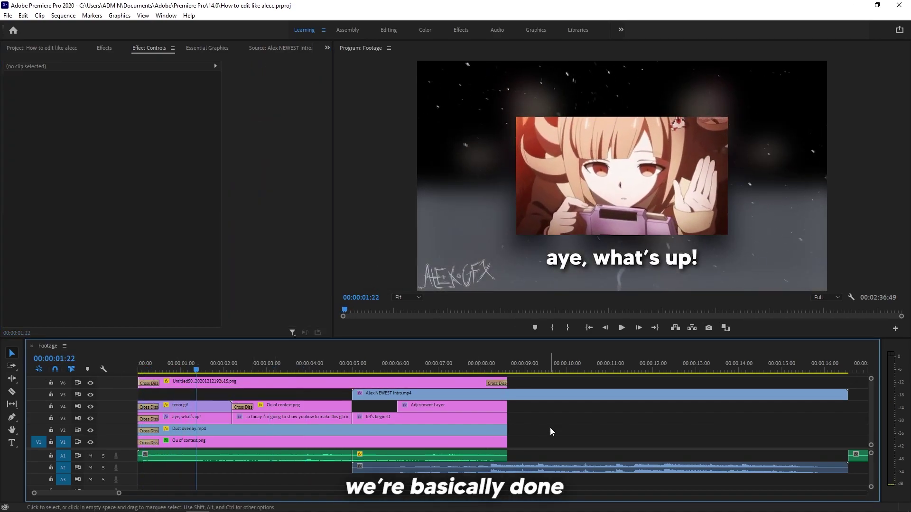